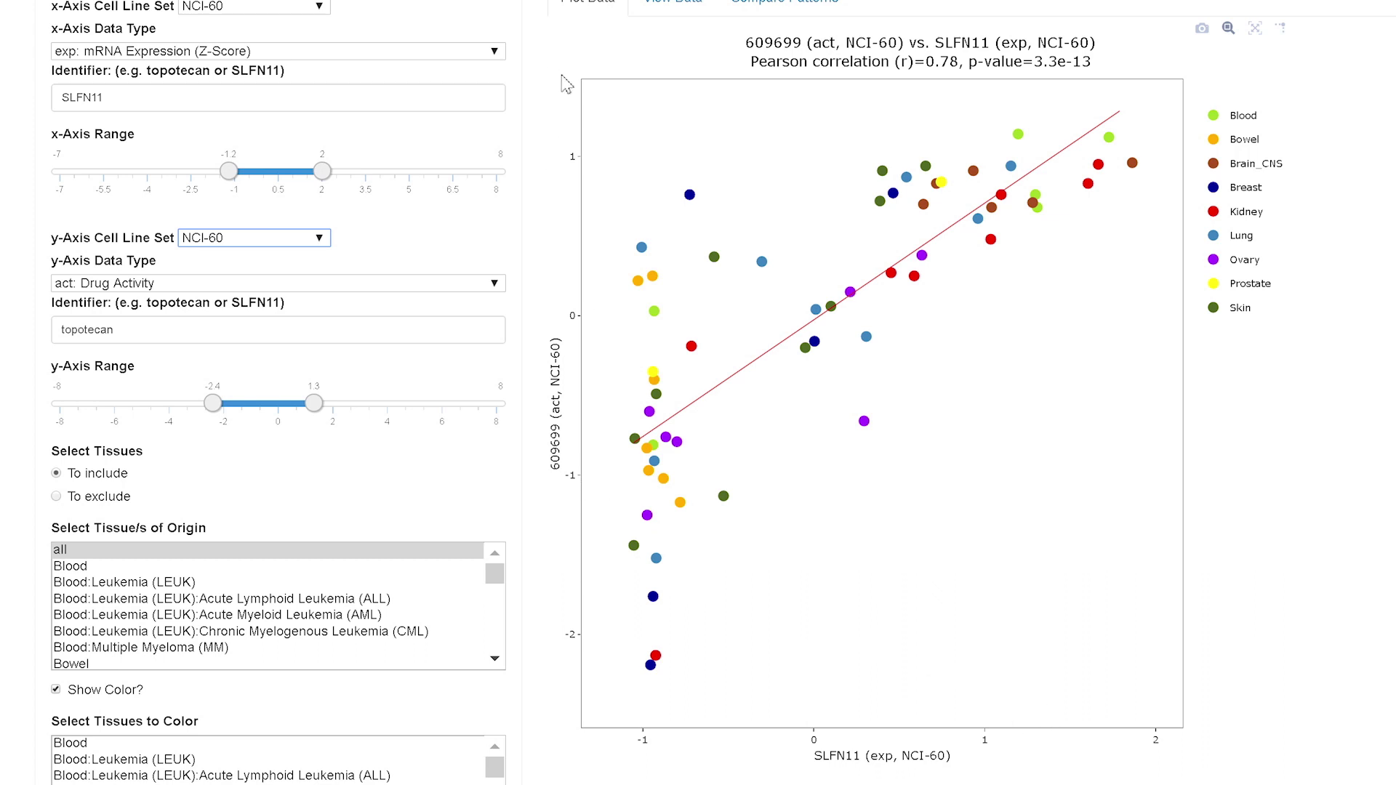
mouse_move(687, 203)
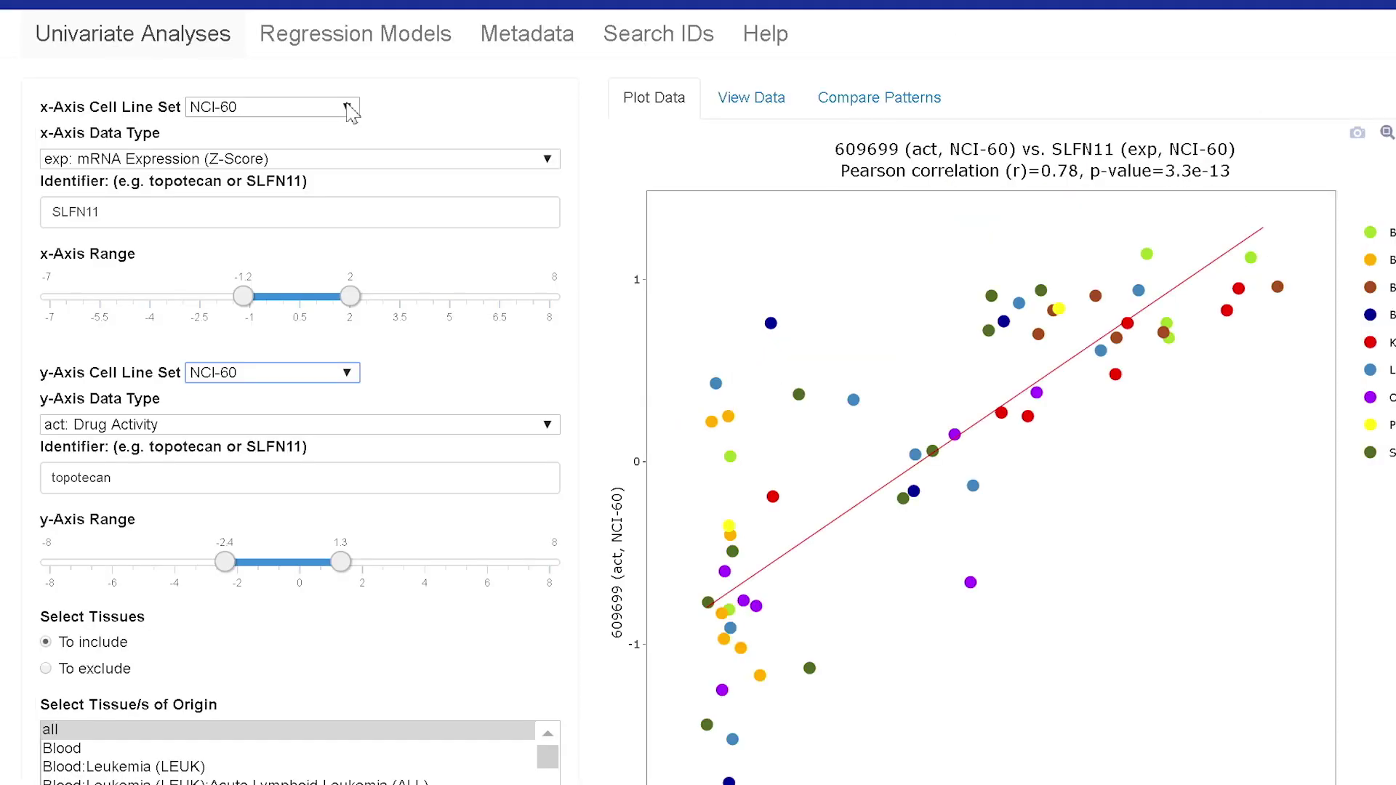
click(348, 107)
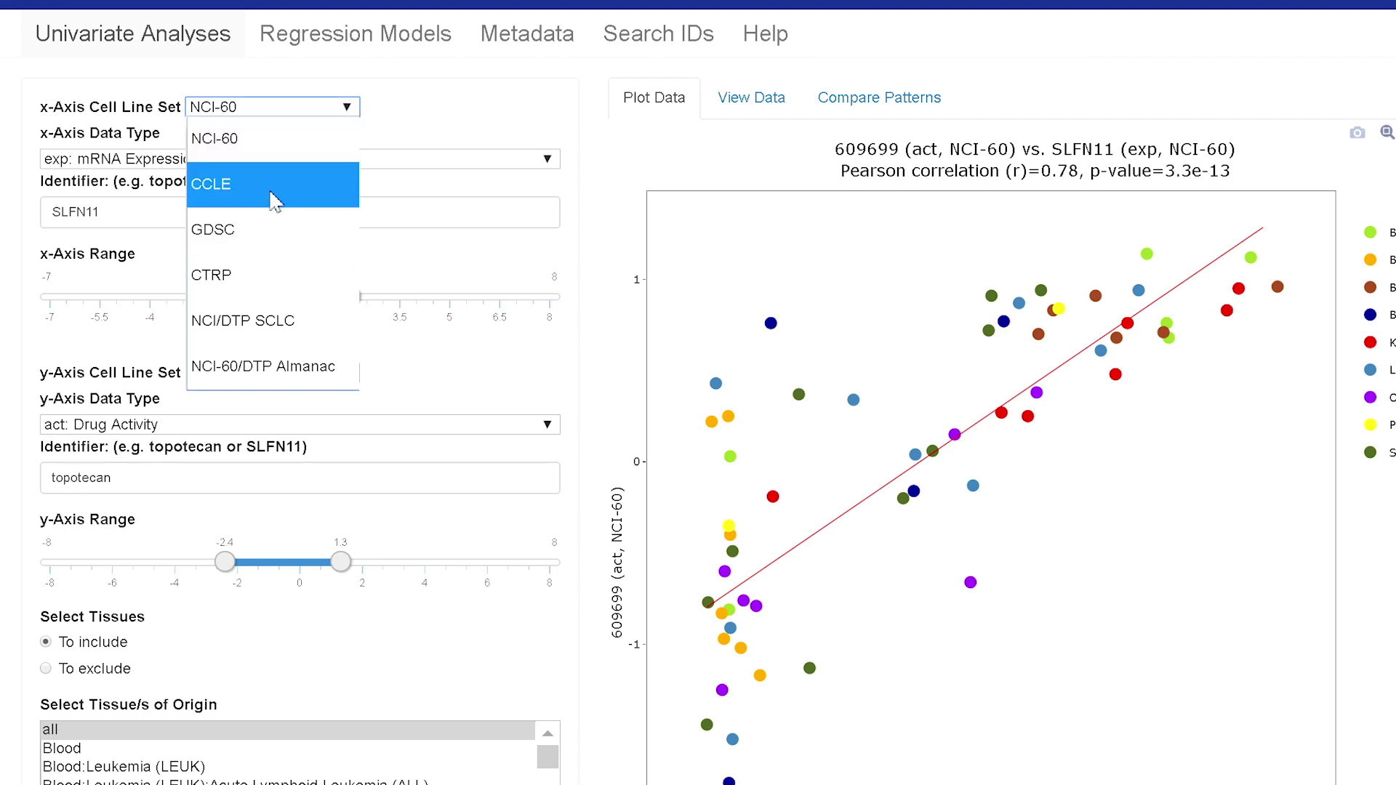
- Set the x-axis to CCLE cell lines with identifier CDH1
click(272, 193)
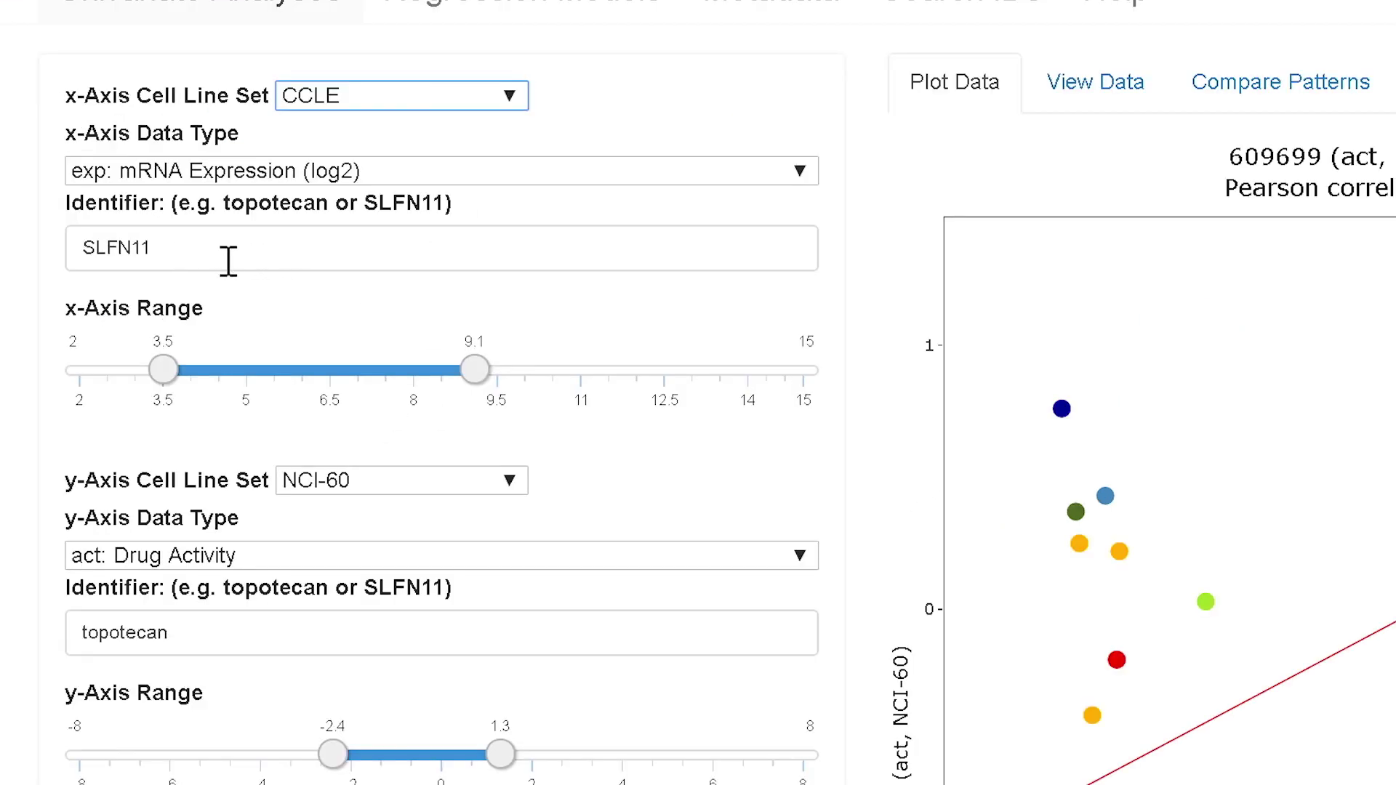
double_click(153, 253)
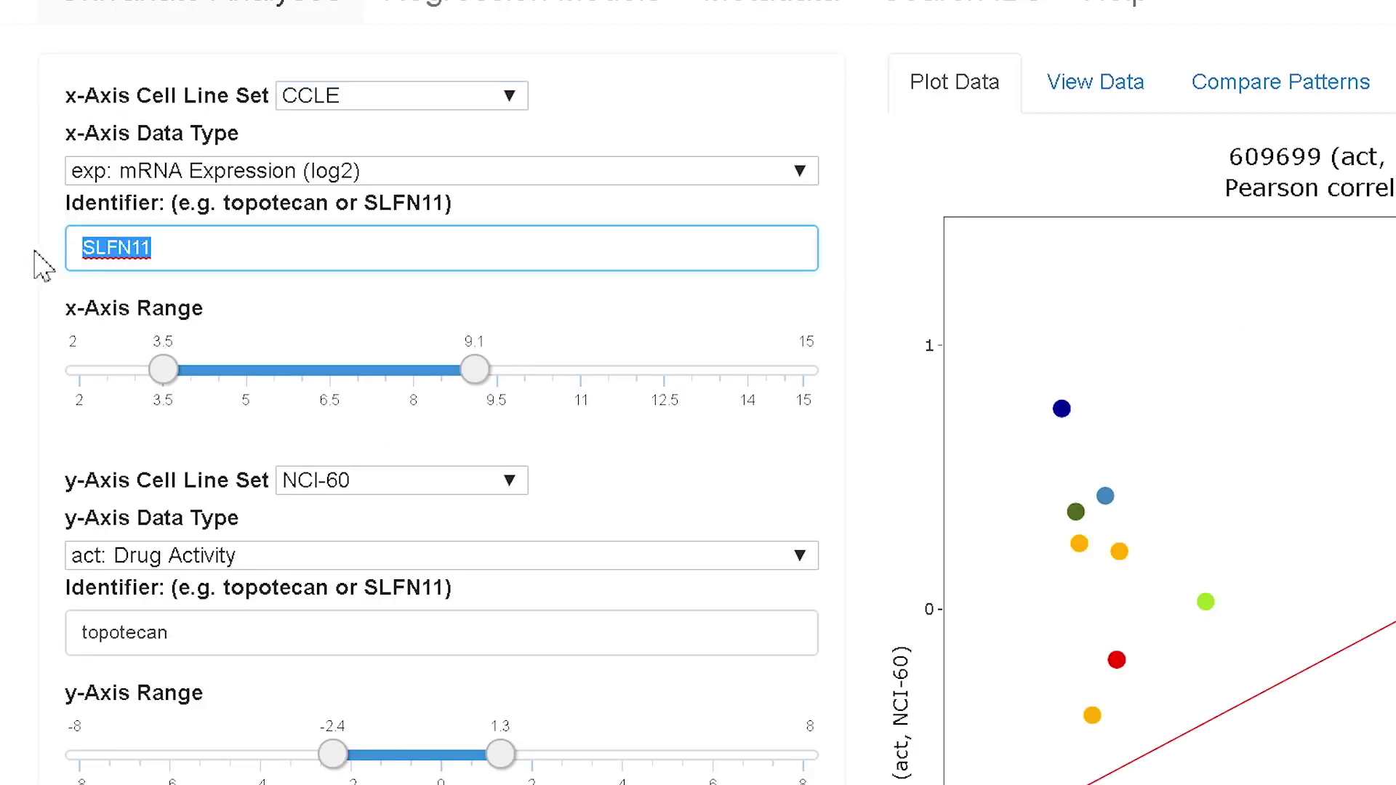
text(CDH1)
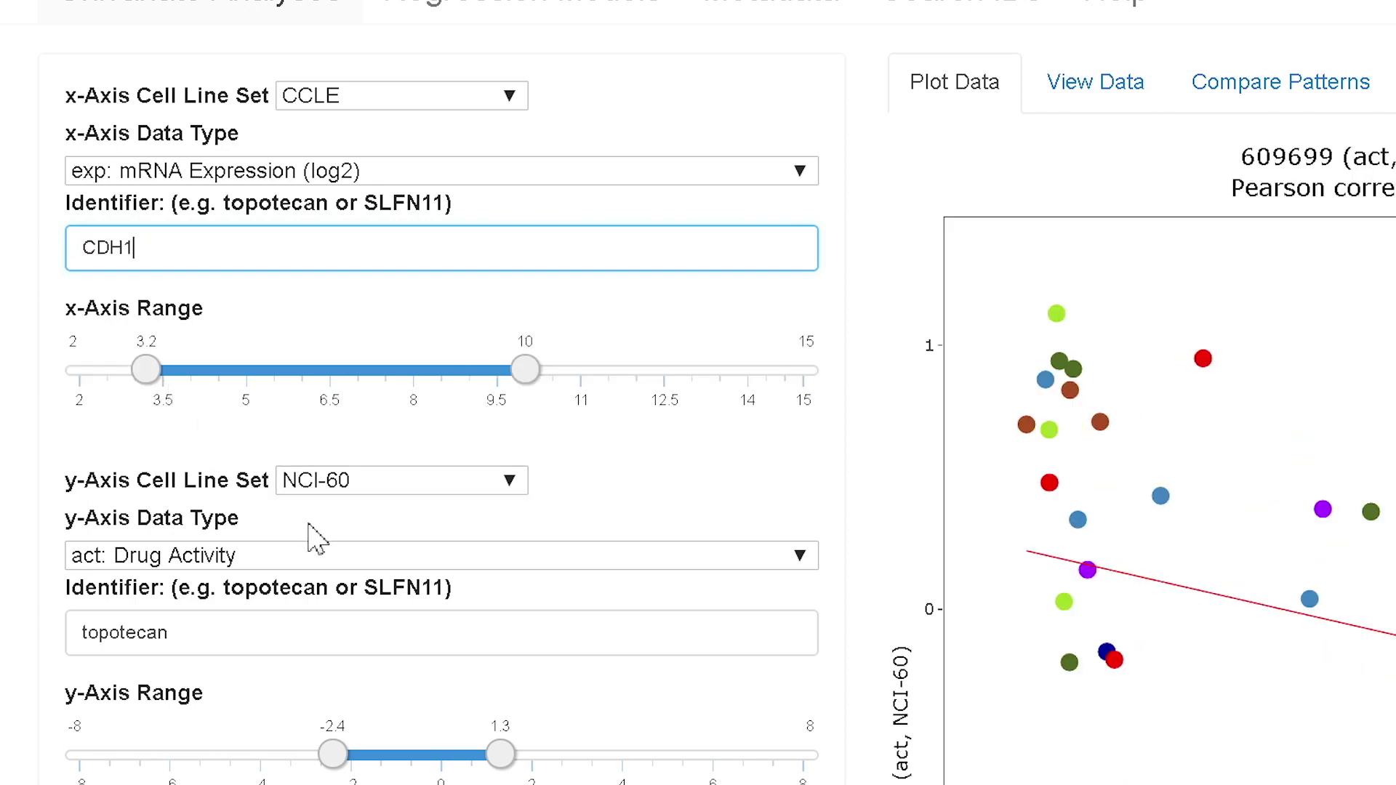
- Set the y-axis to GDSC DNA methylation (met) data, replacing topotecan with CDH1
click(508, 483)
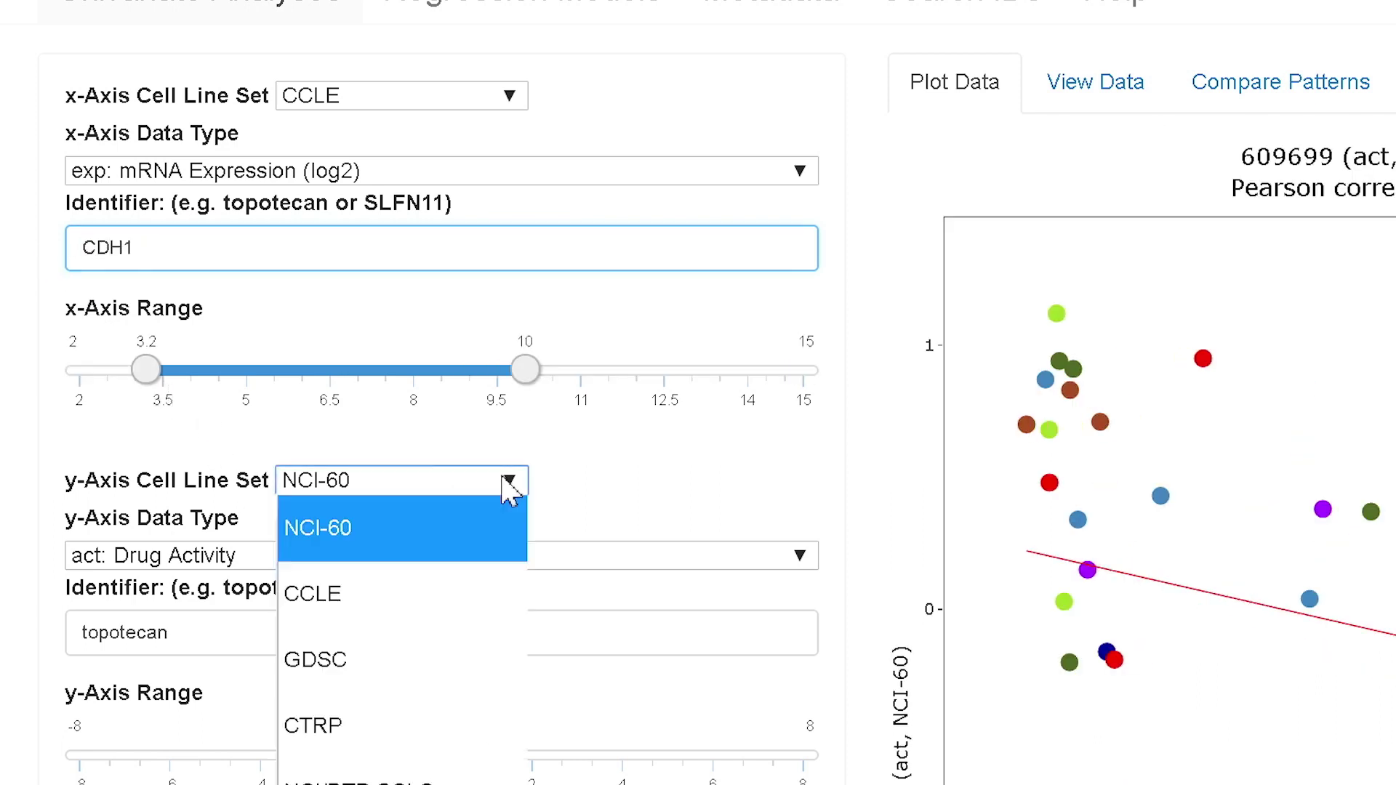
click(421, 658)
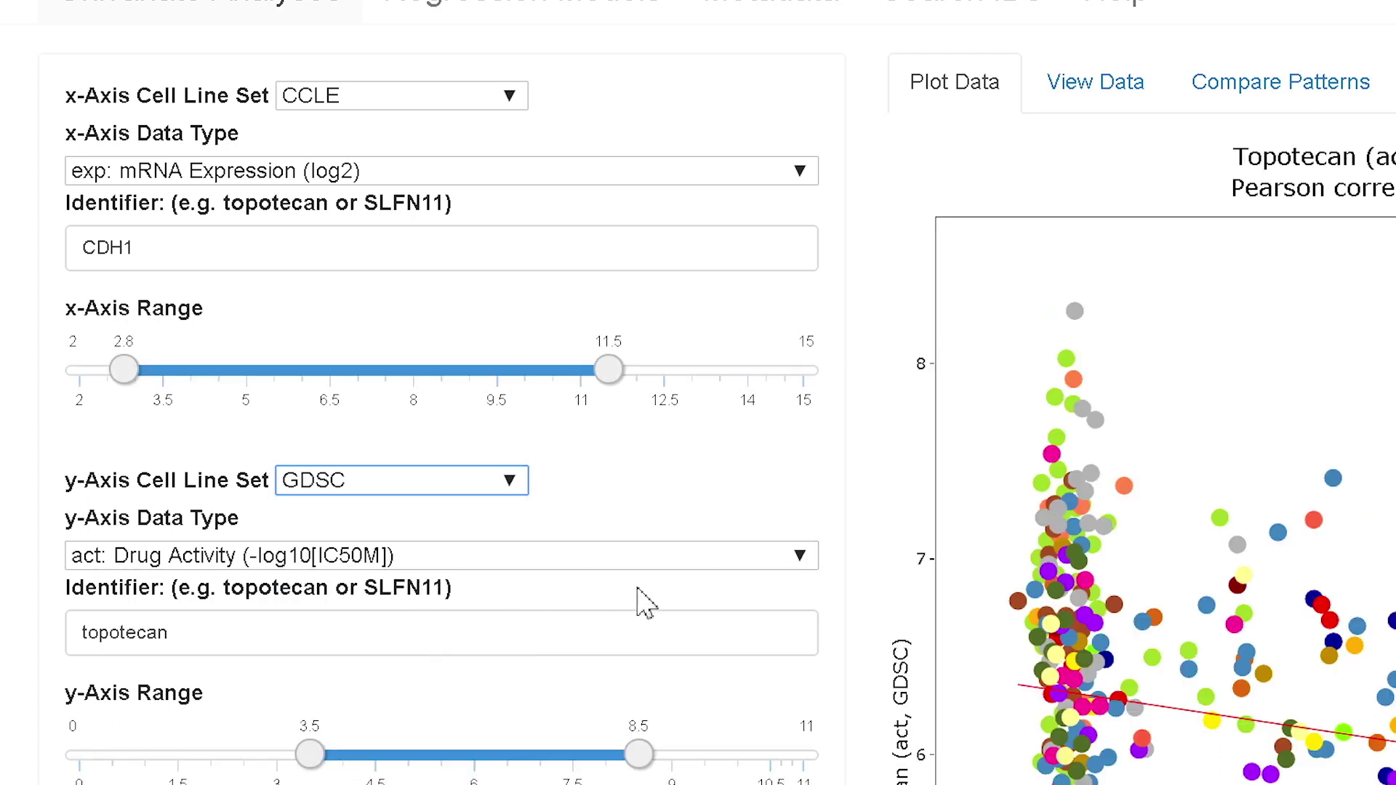
click(805, 554)
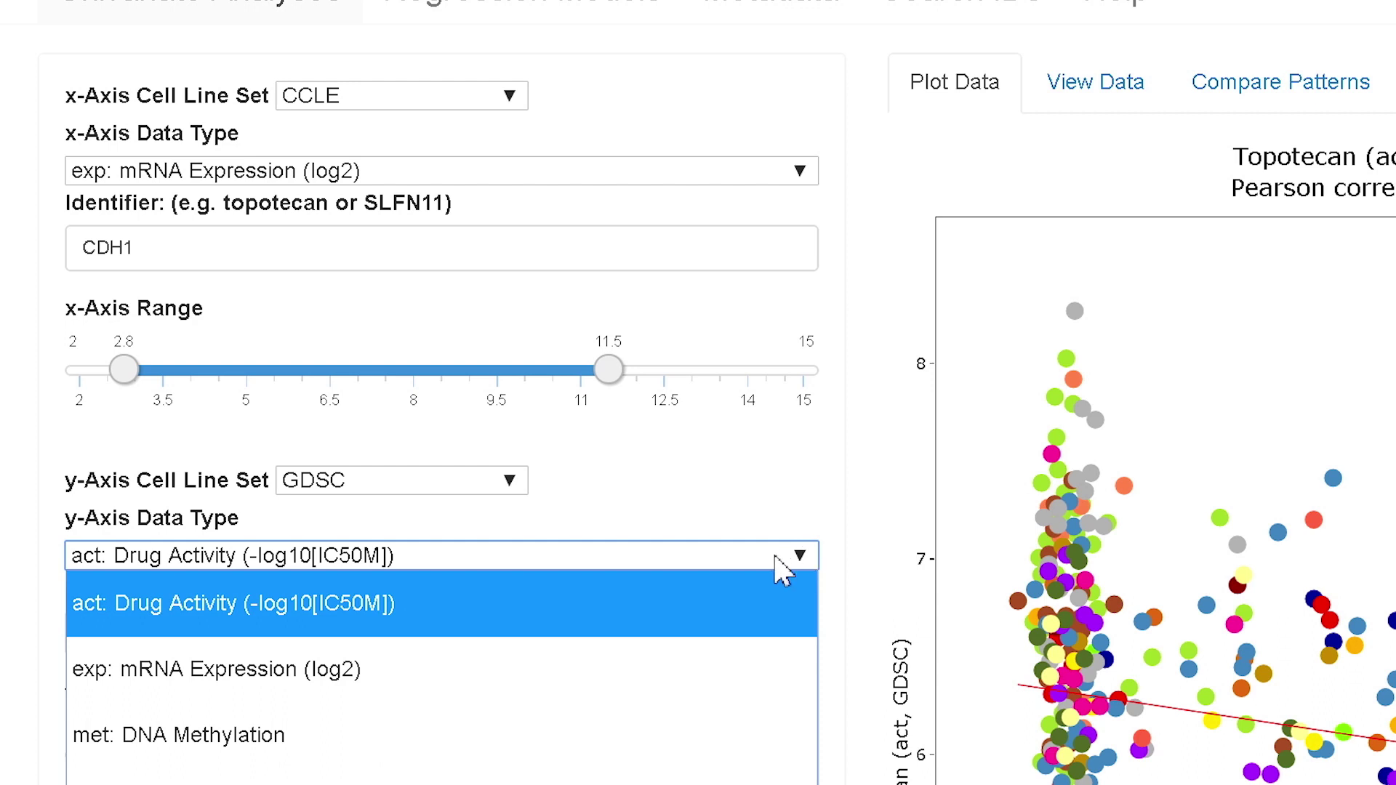
click(331, 754)
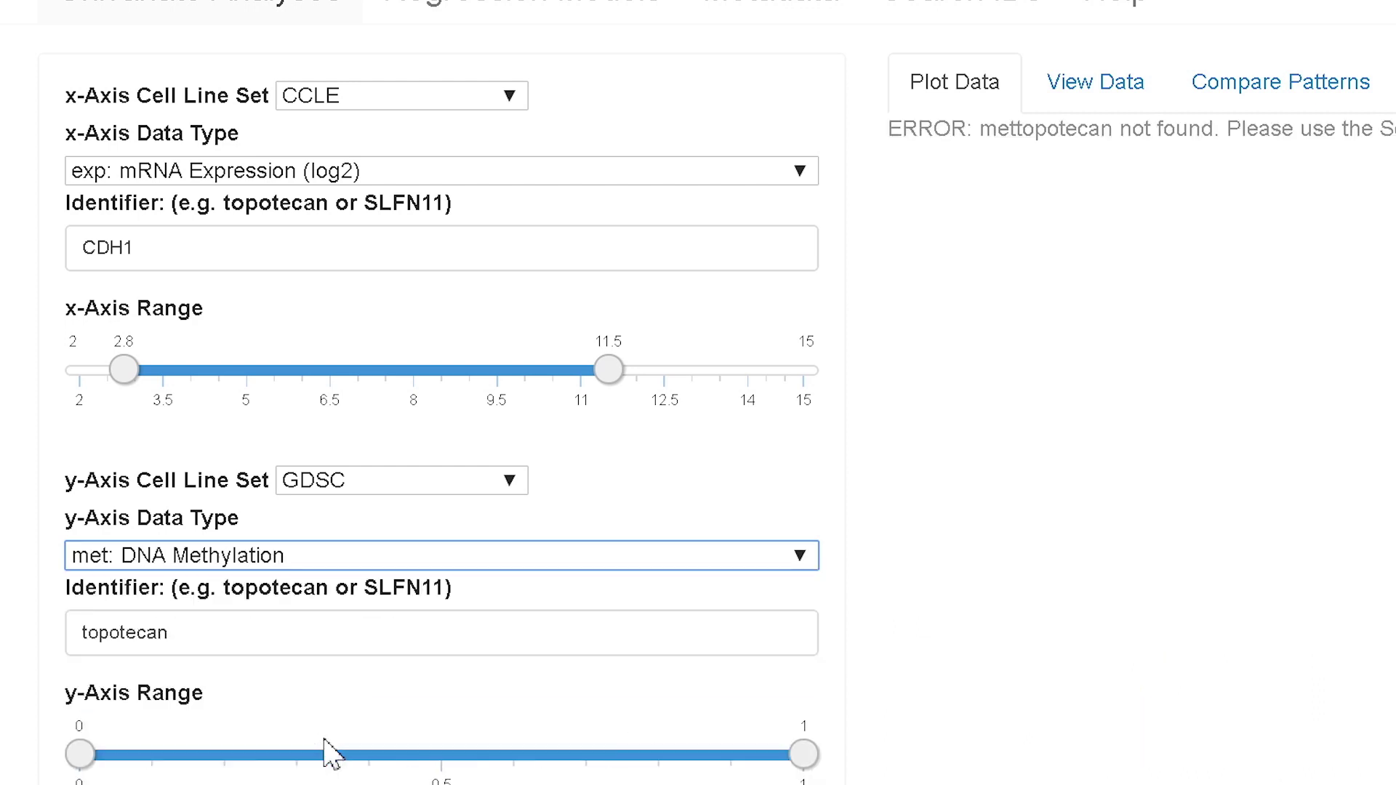
double_click(173, 633)
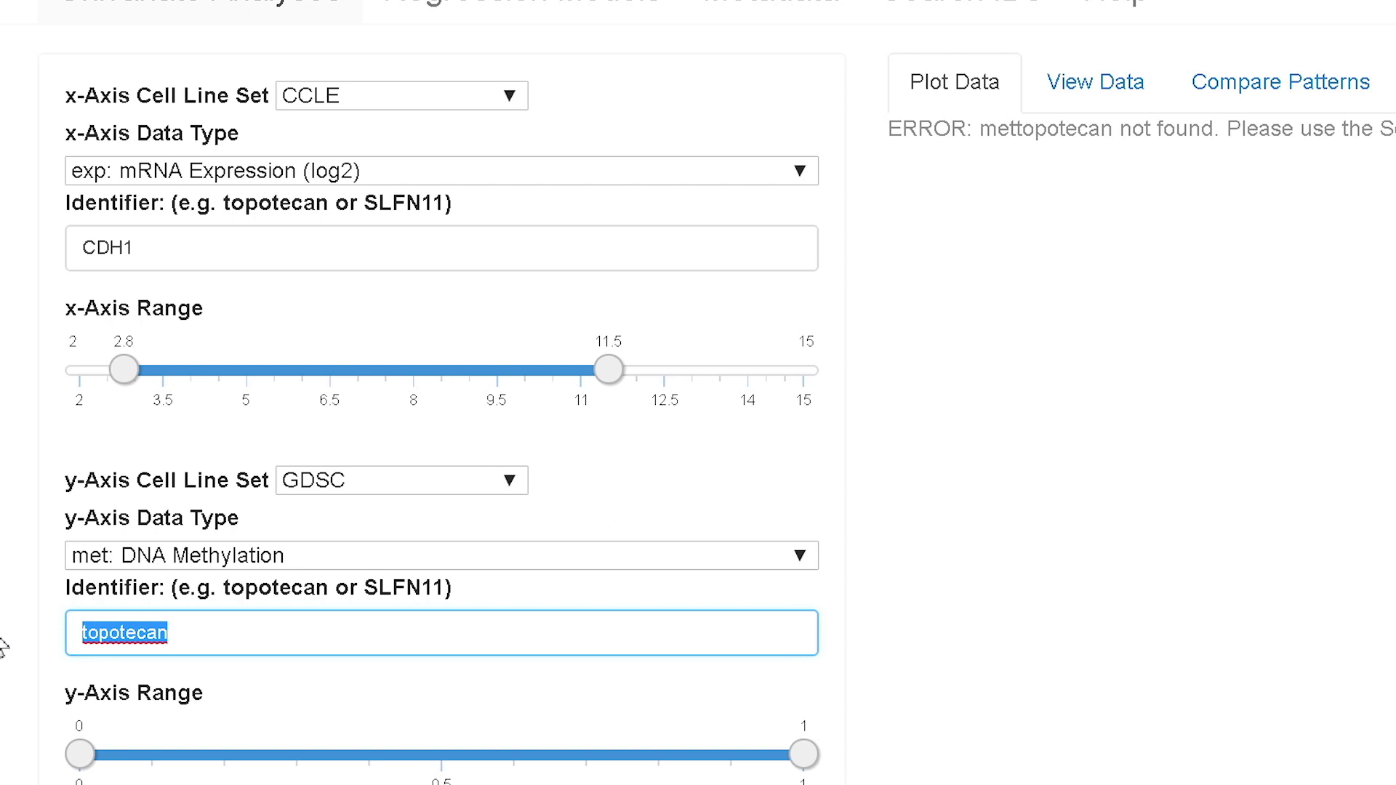
text(CDH1)
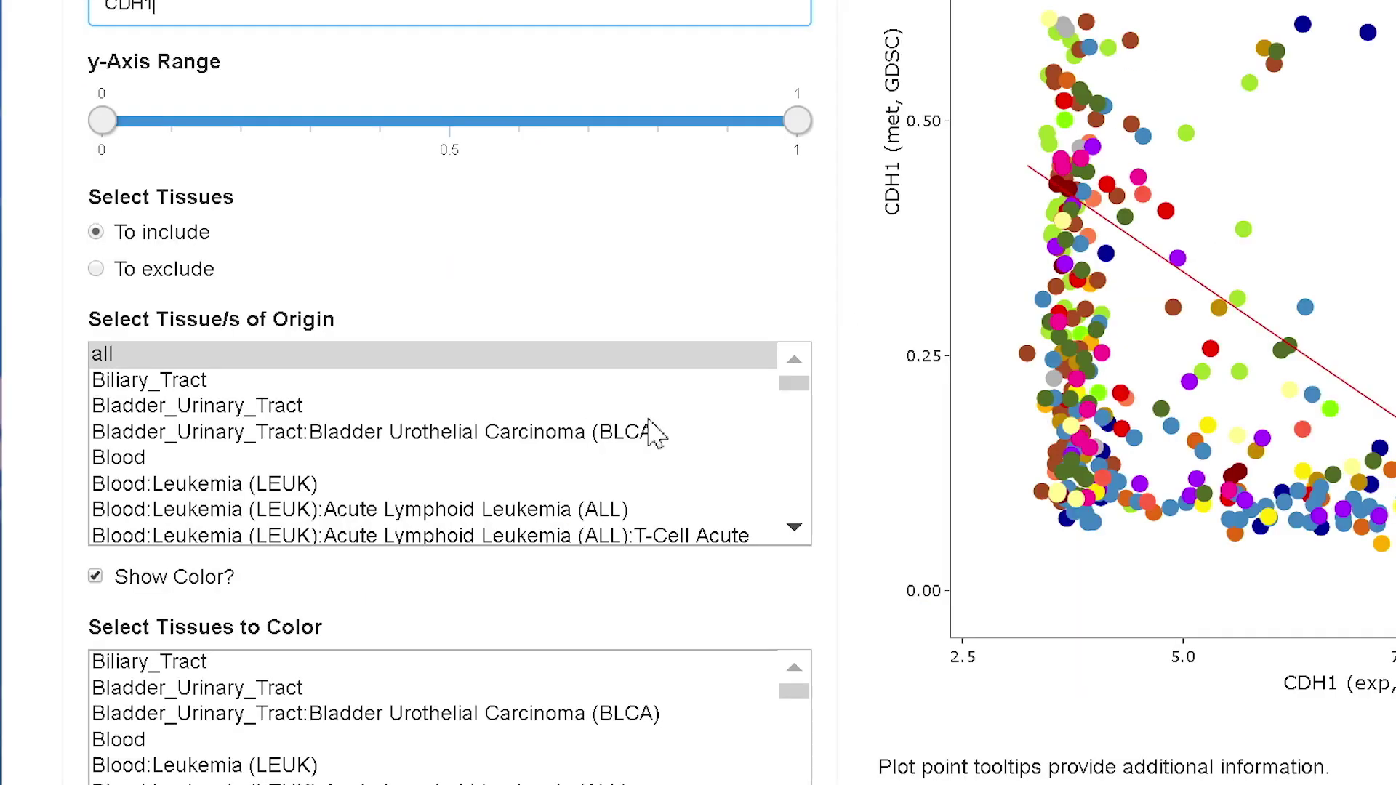
- Restrict the CDH1 plot's tissues of origin to Brain_CNS and Lung
click(796, 385)
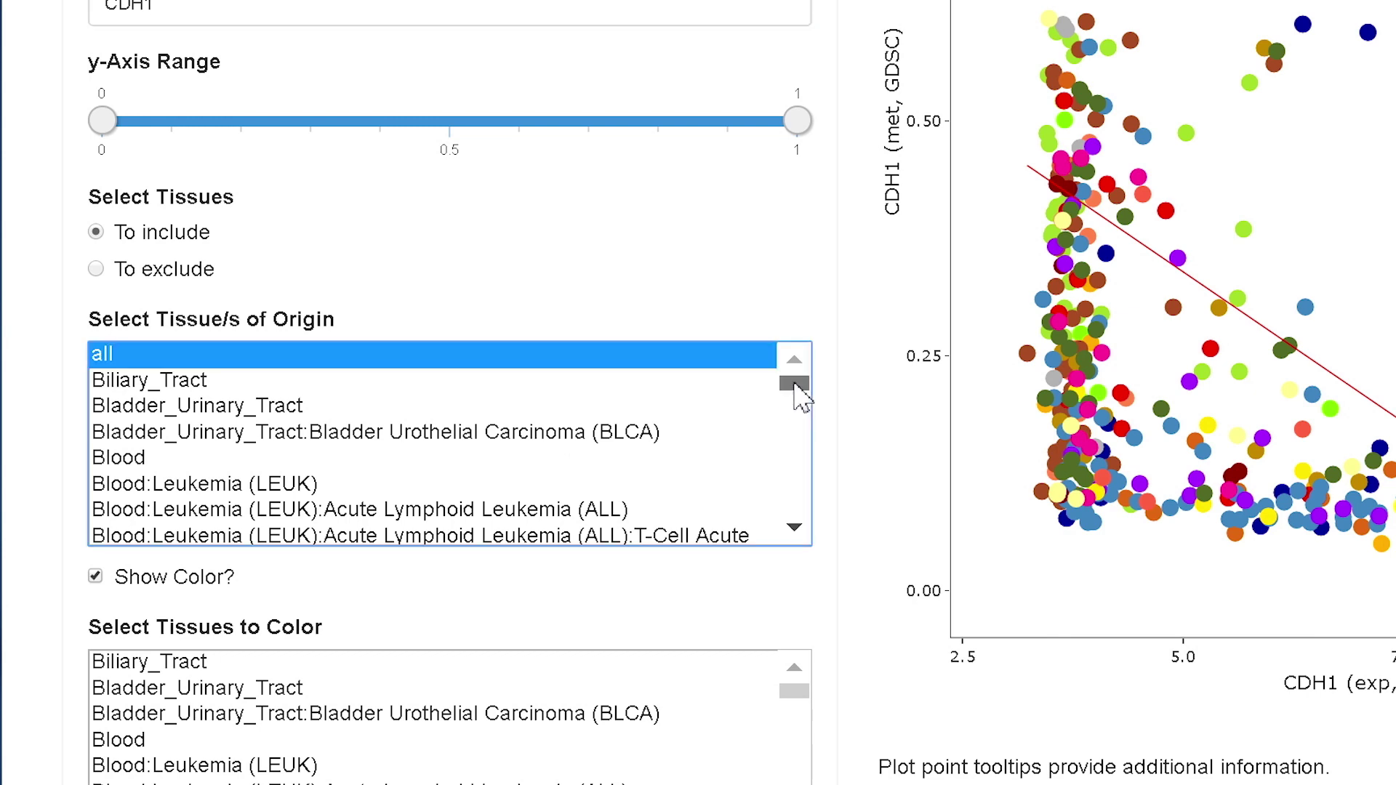
drag(795, 386, 795, 404)
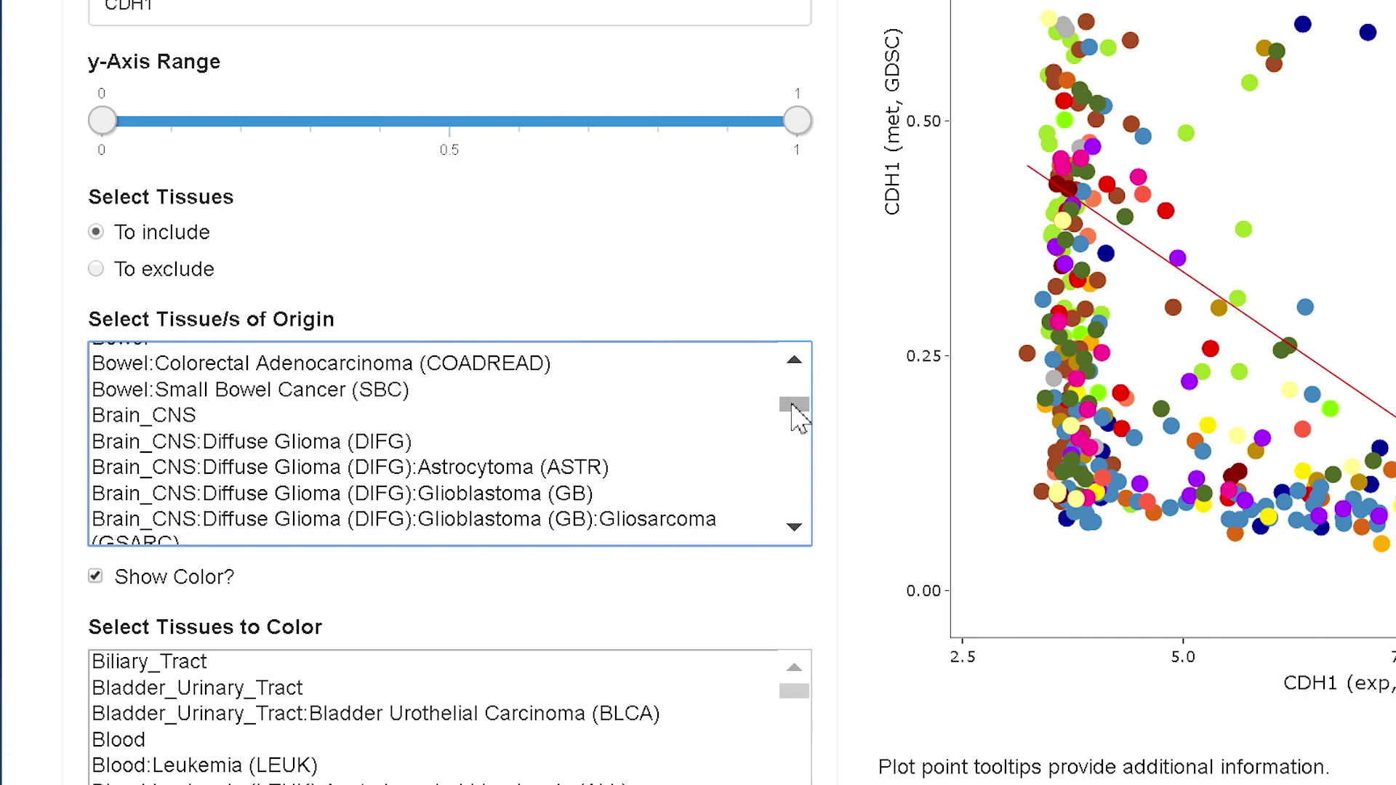
click(182, 418)
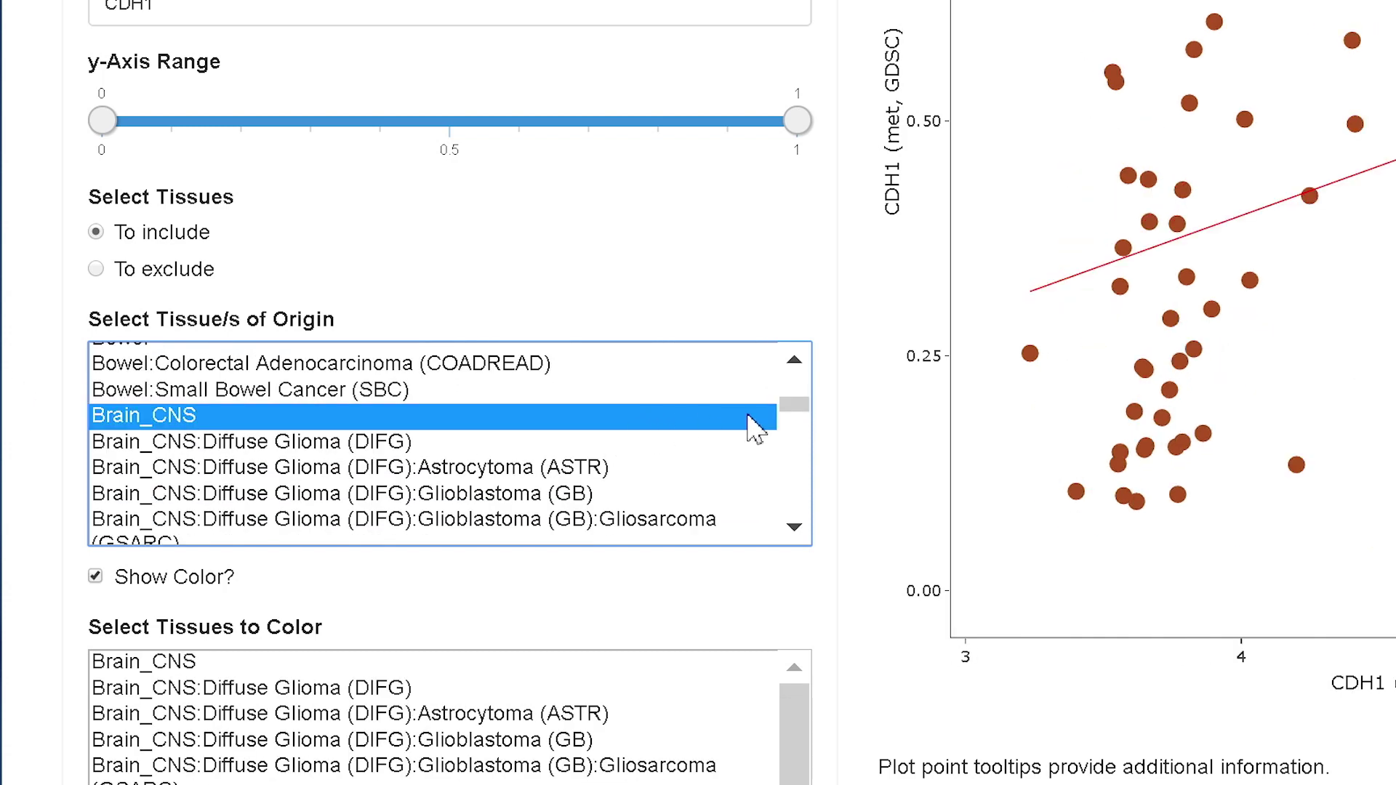
drag(800, 406, 797, 448)
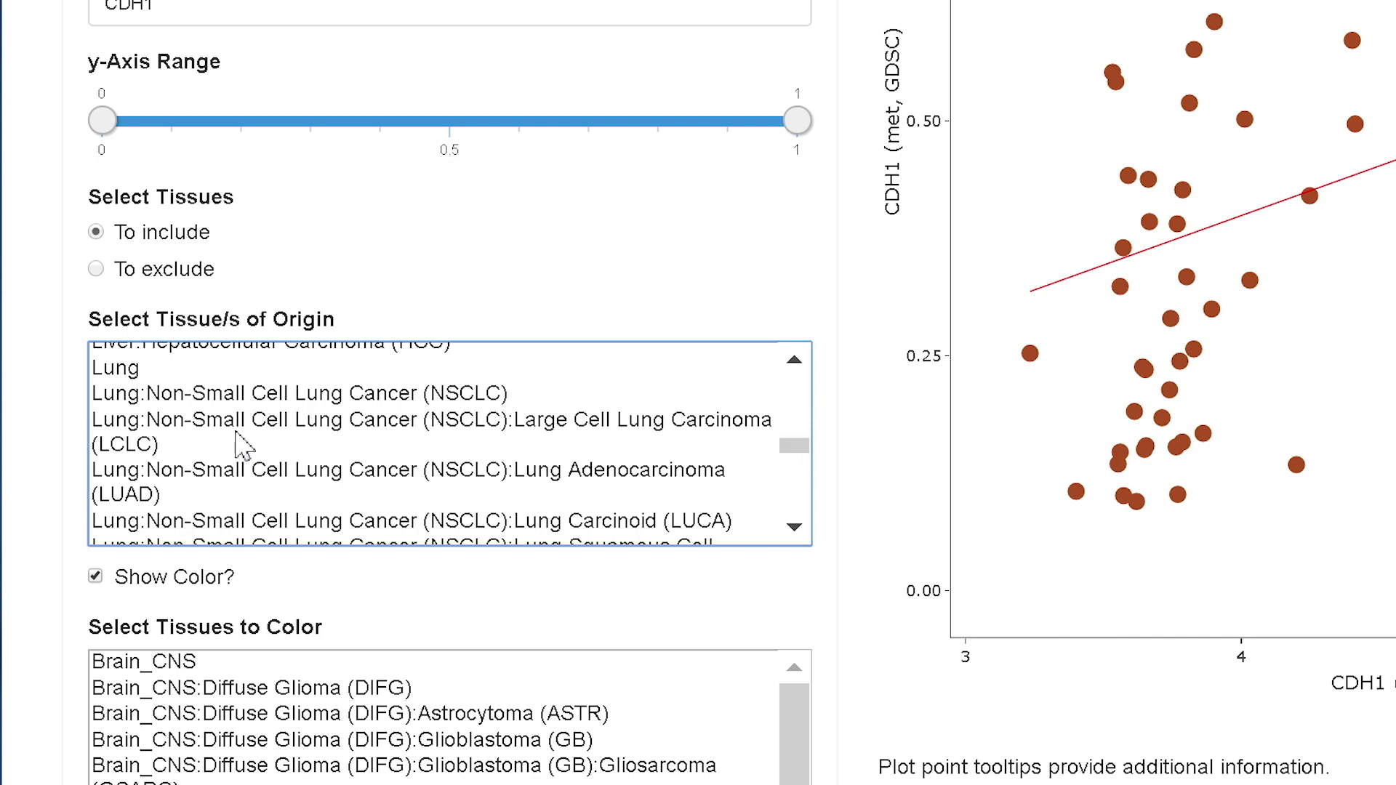
click(161, 370)
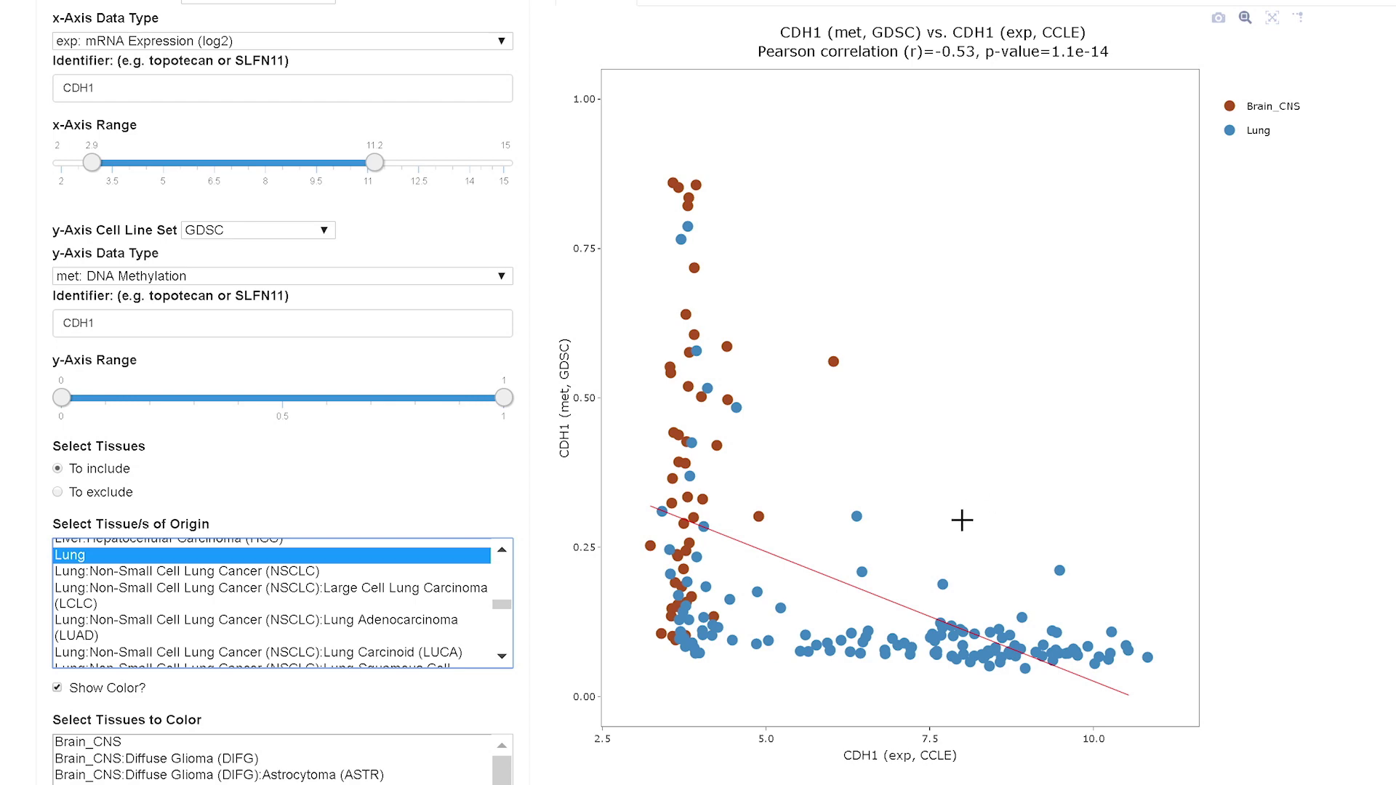
- View the plotted values as a data table, then switch to Compare Patterns
click(399, 120)
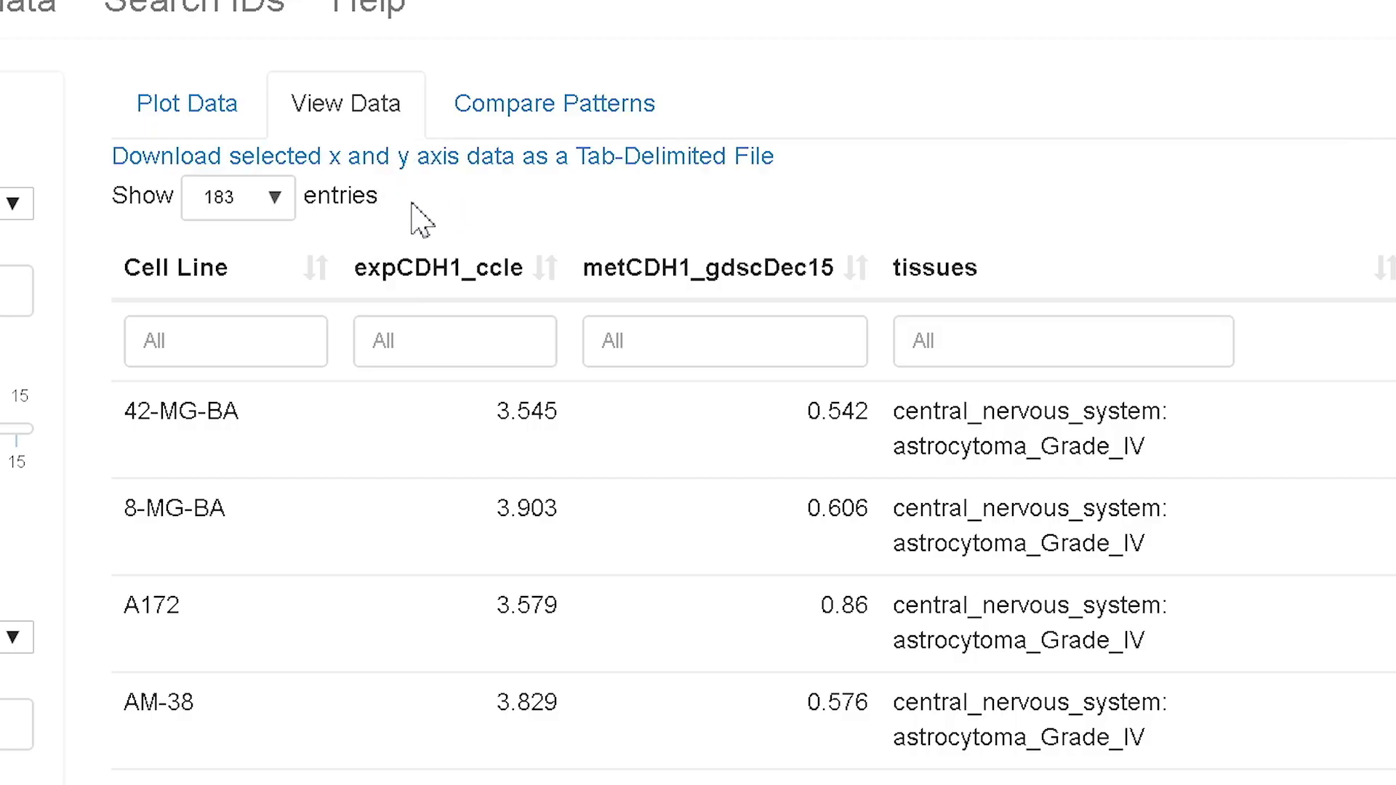
click(578, 107)
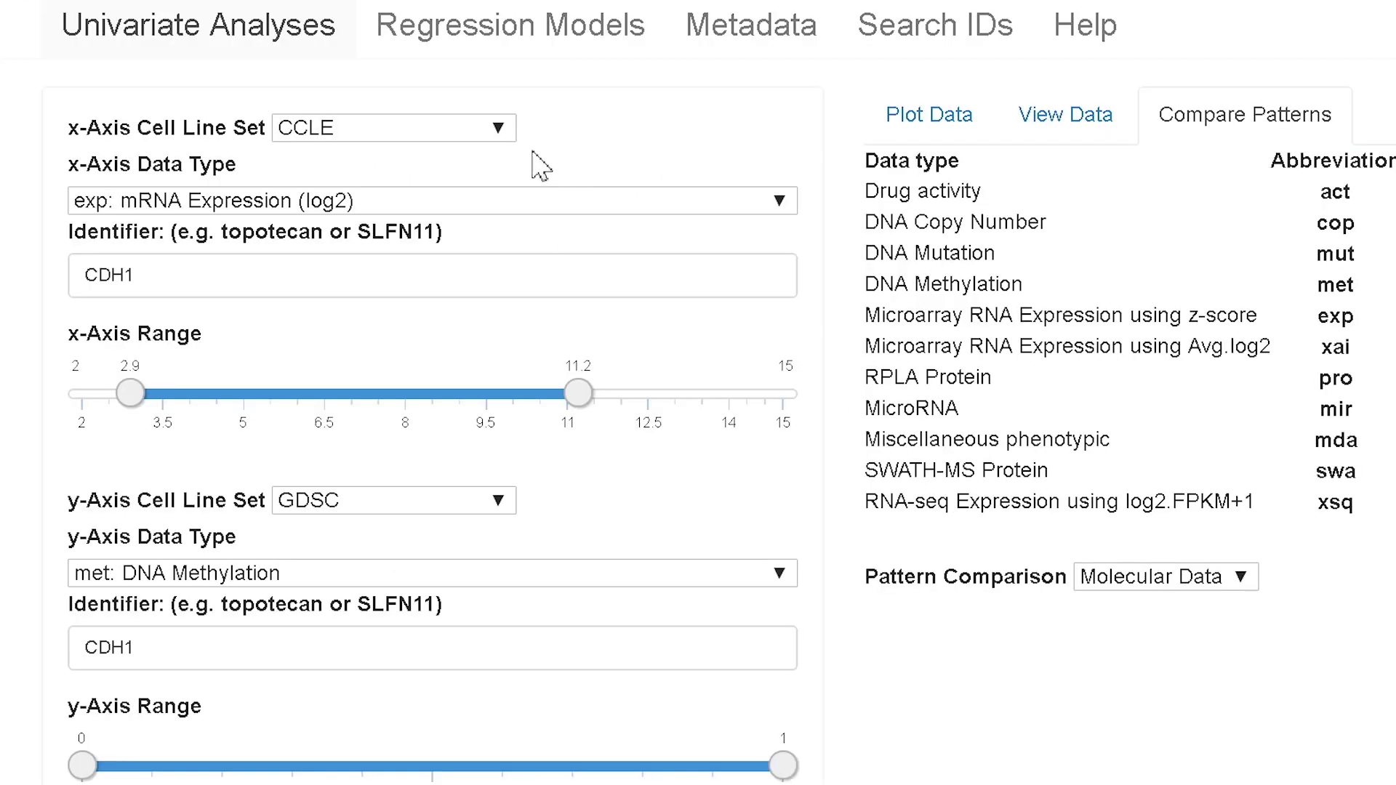
- Compare NCI-60 SLFN11 on the x-axis against Drug Data patterns
click(489, 130)
click(484, 175)
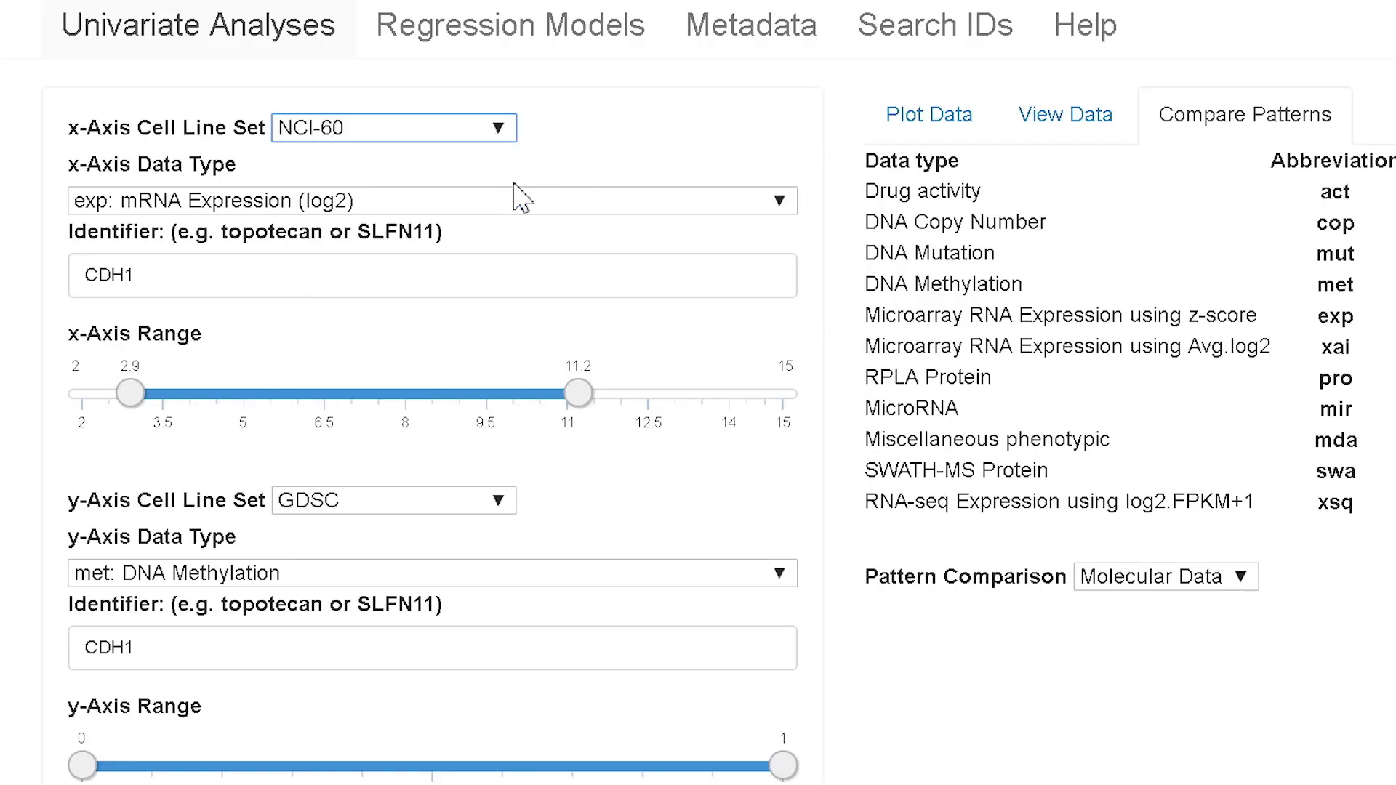
click(189, 280)
drag(189, 280, 38, 298)
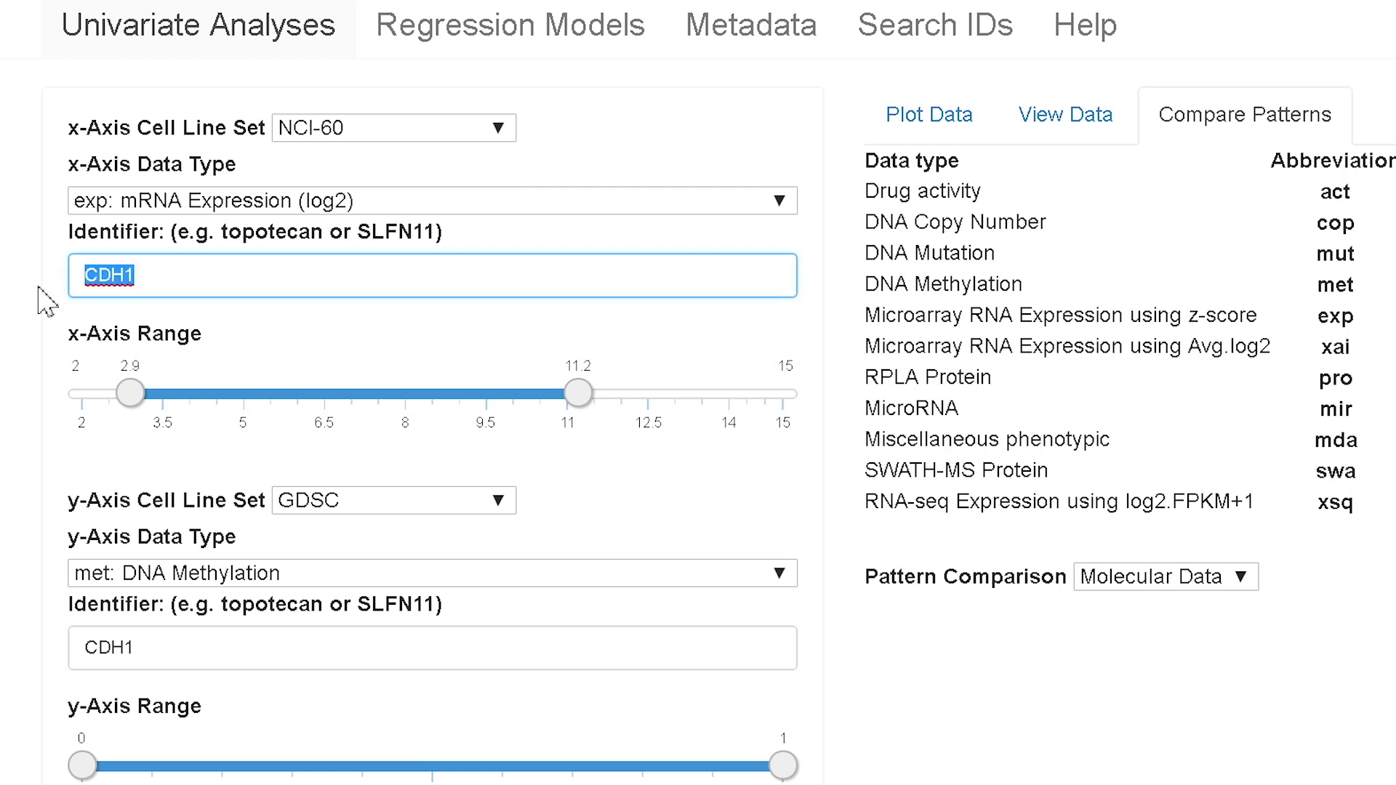
text(S)
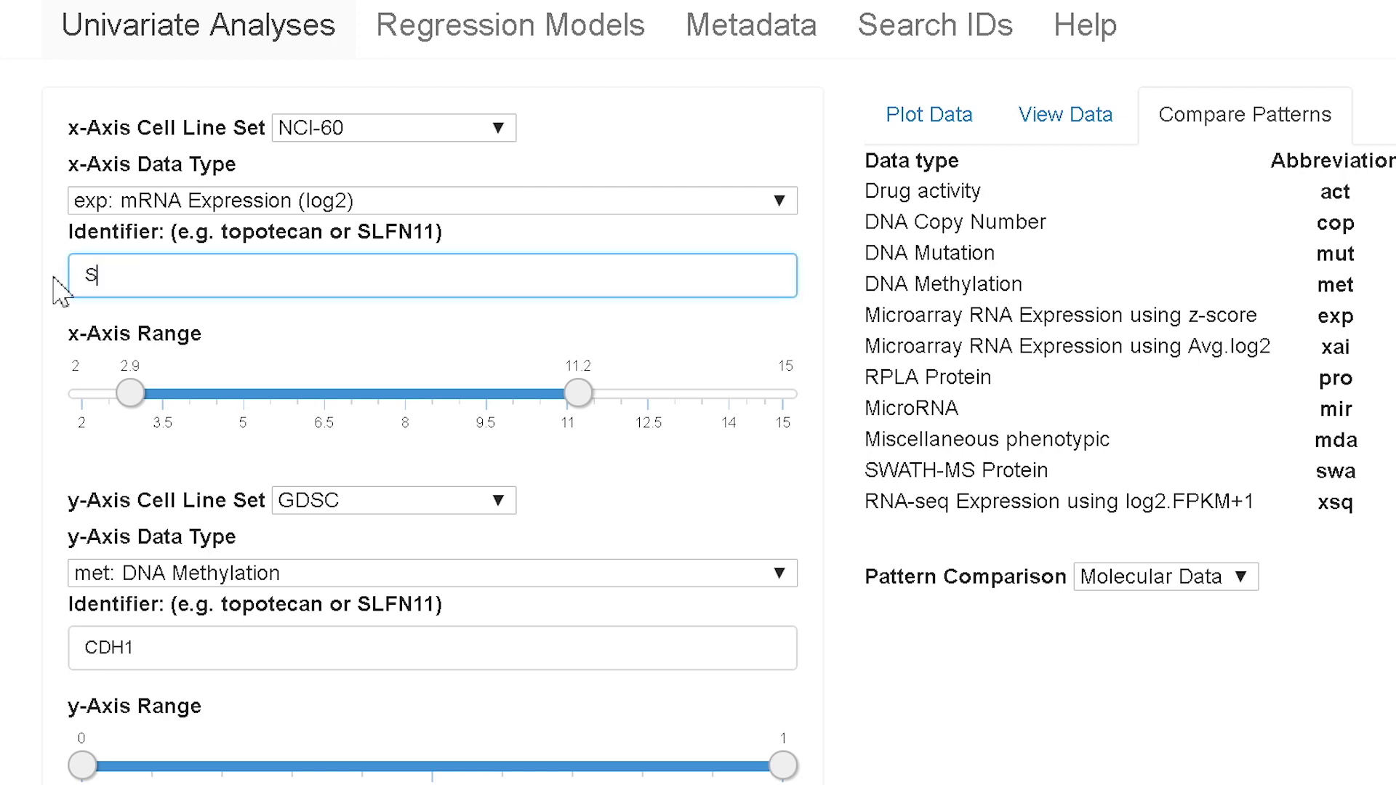
text(LFN11)
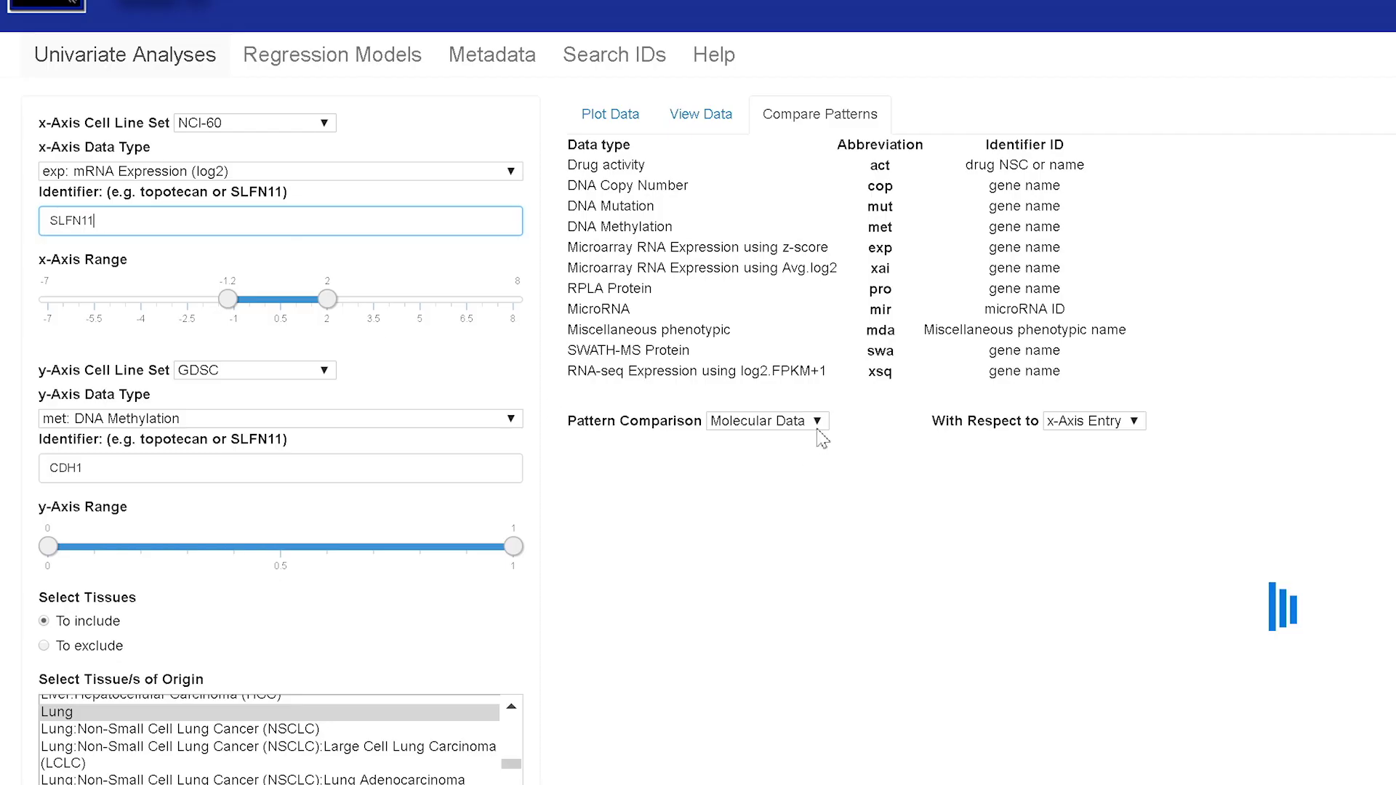
click(819, 421)
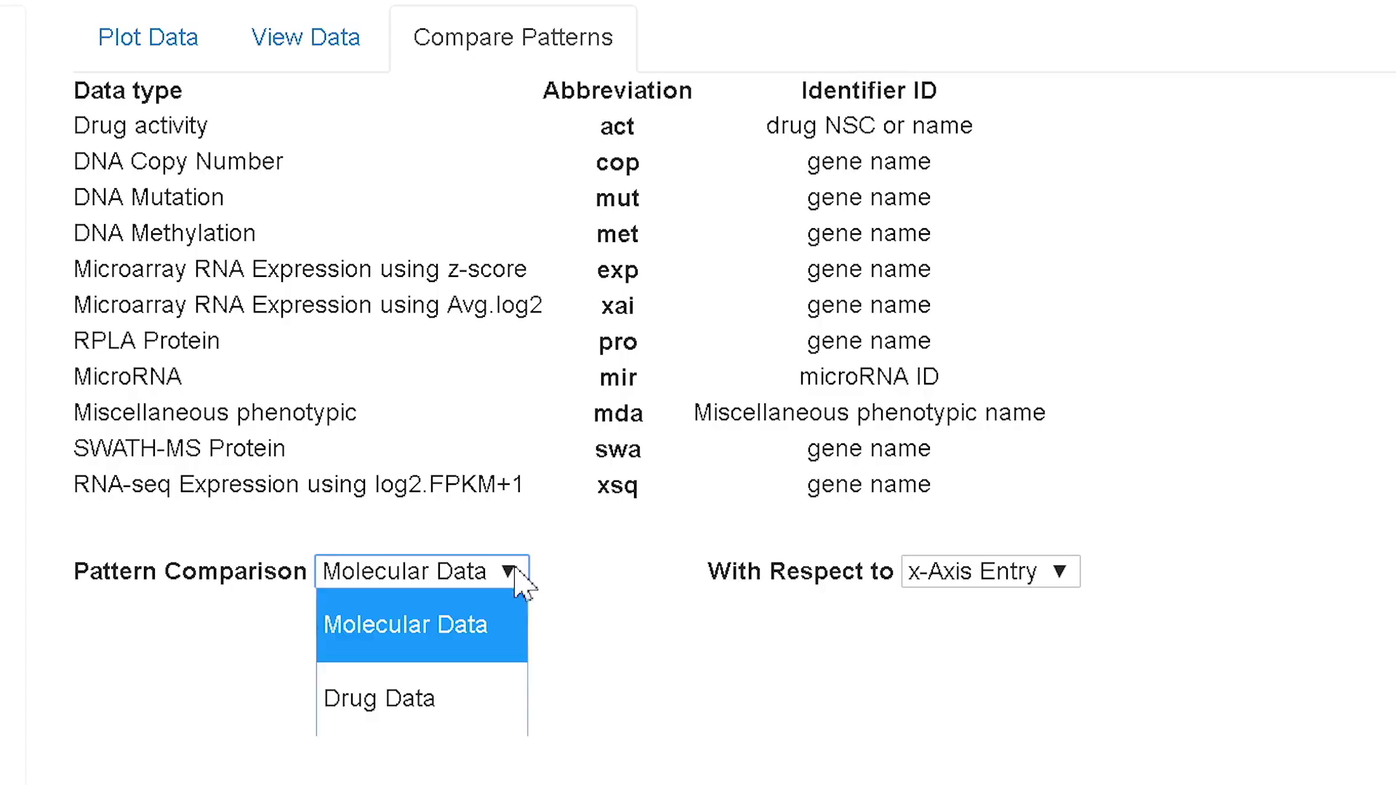
click(478, 695)
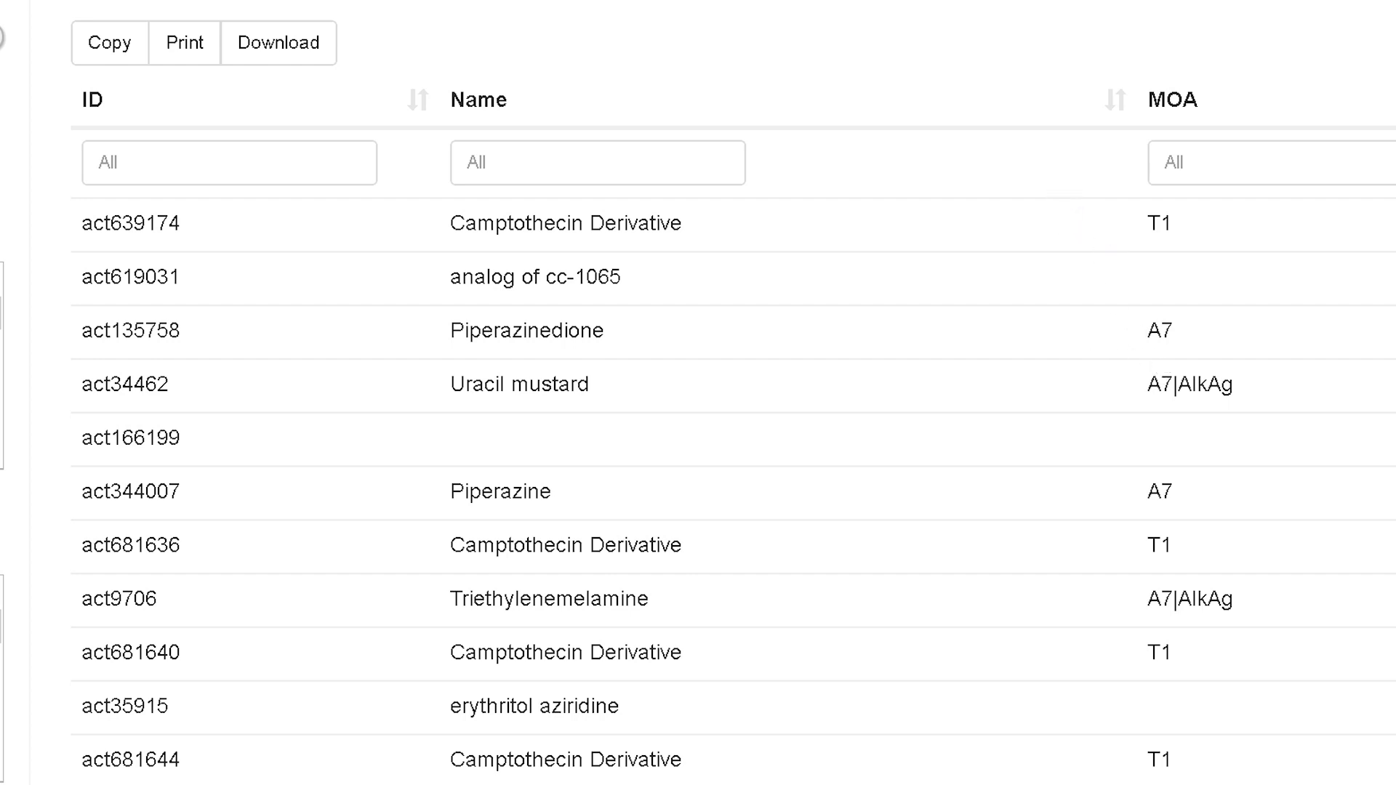
scroll(687, 393, down, 10)
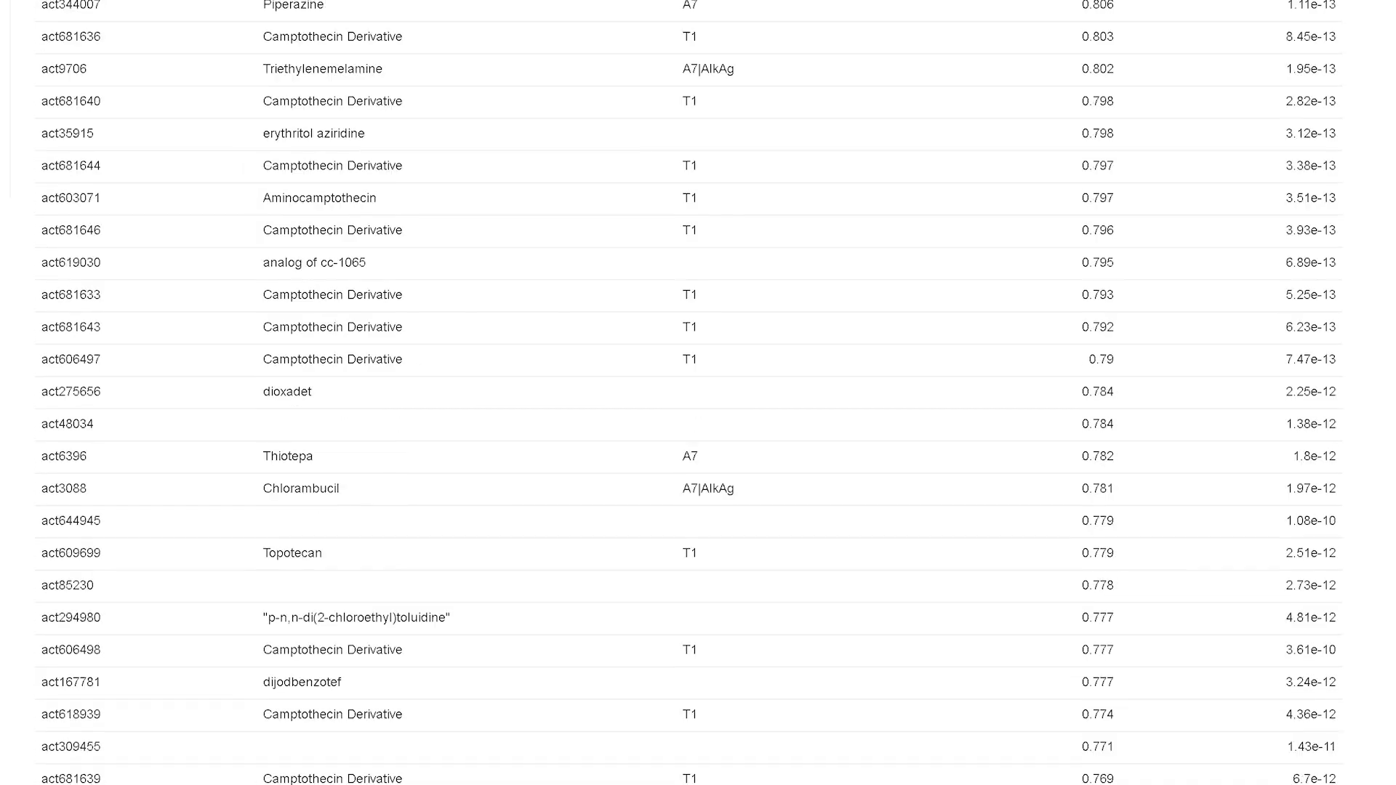
scroll(687, 393, down, 1)
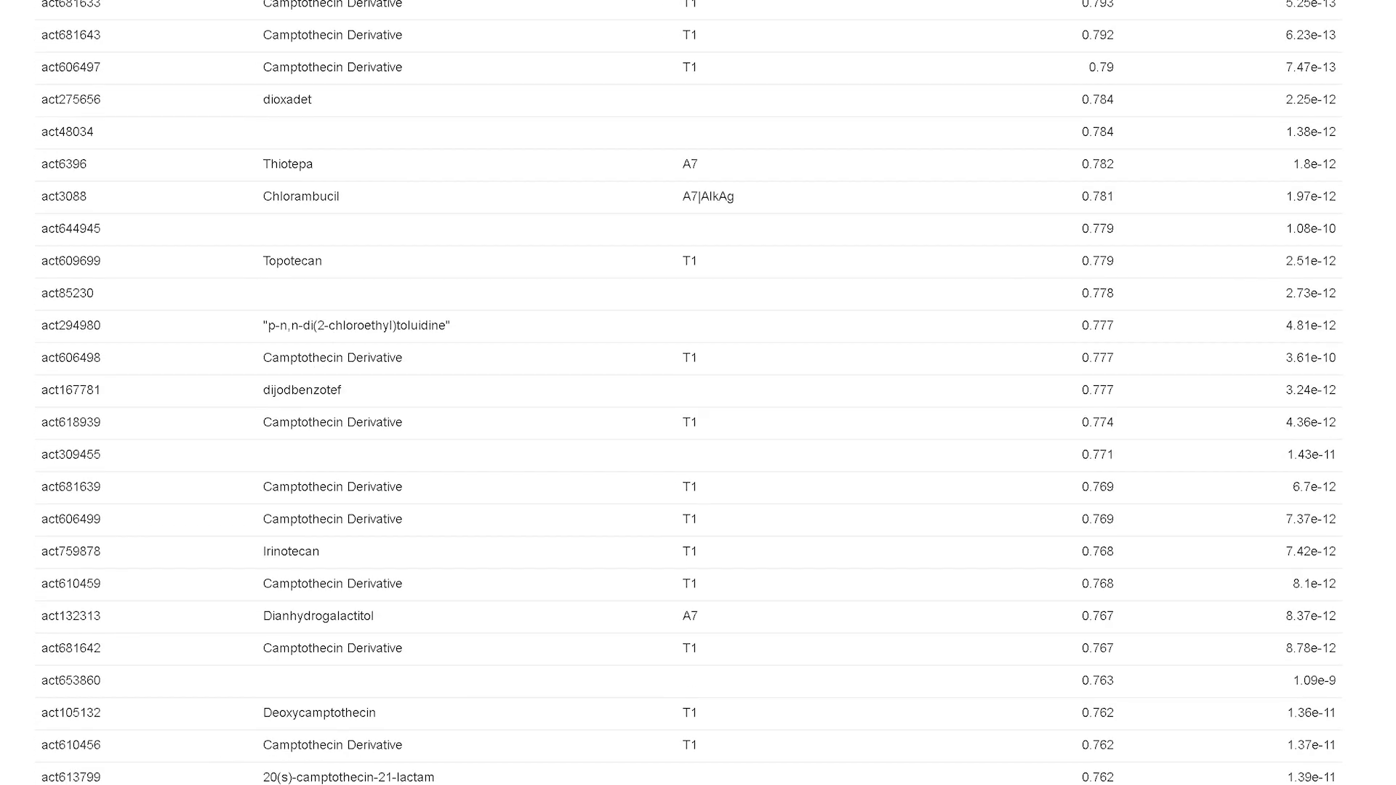
scroll(688, 392, up, 11)
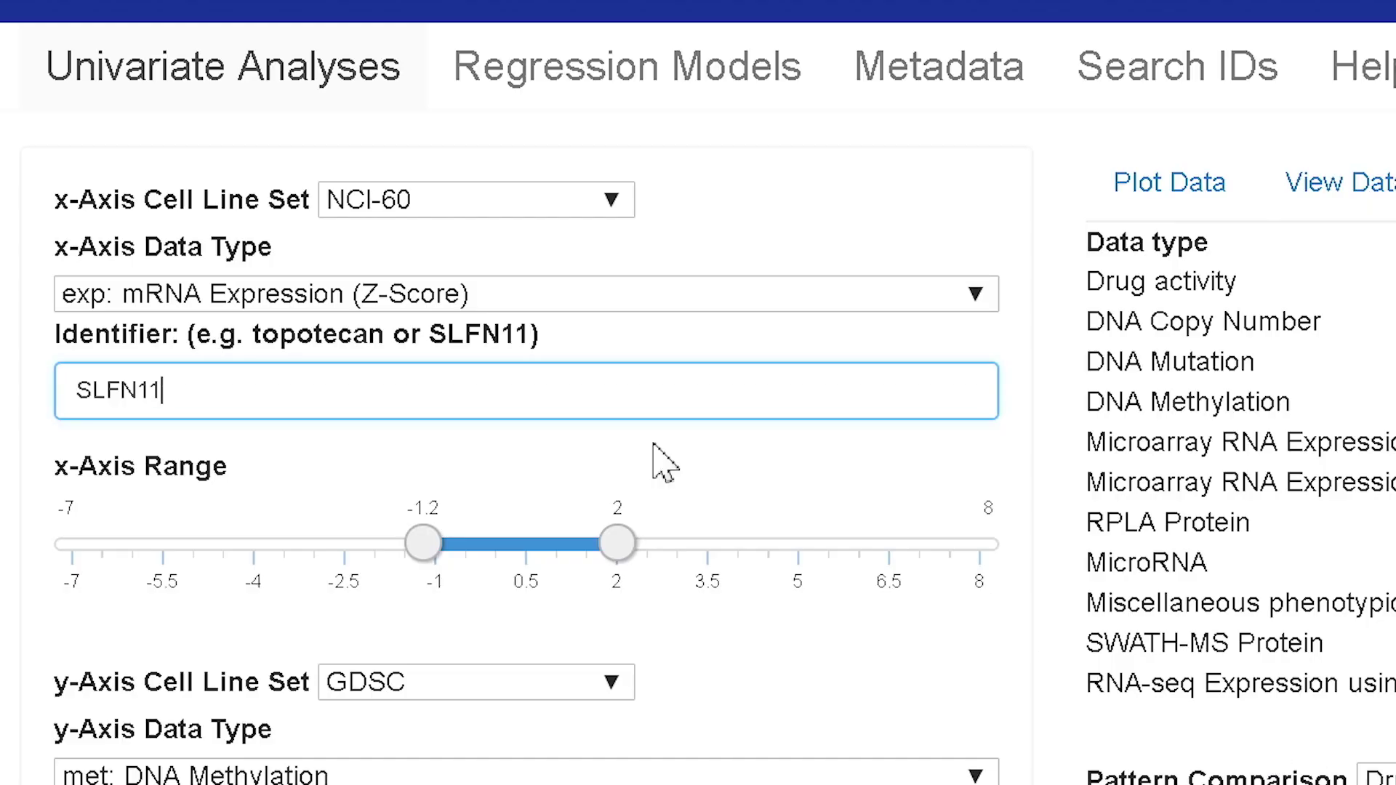
- Go to the Regression Models page for the topotecan SLFN11/BPTF model
click(603, 70)
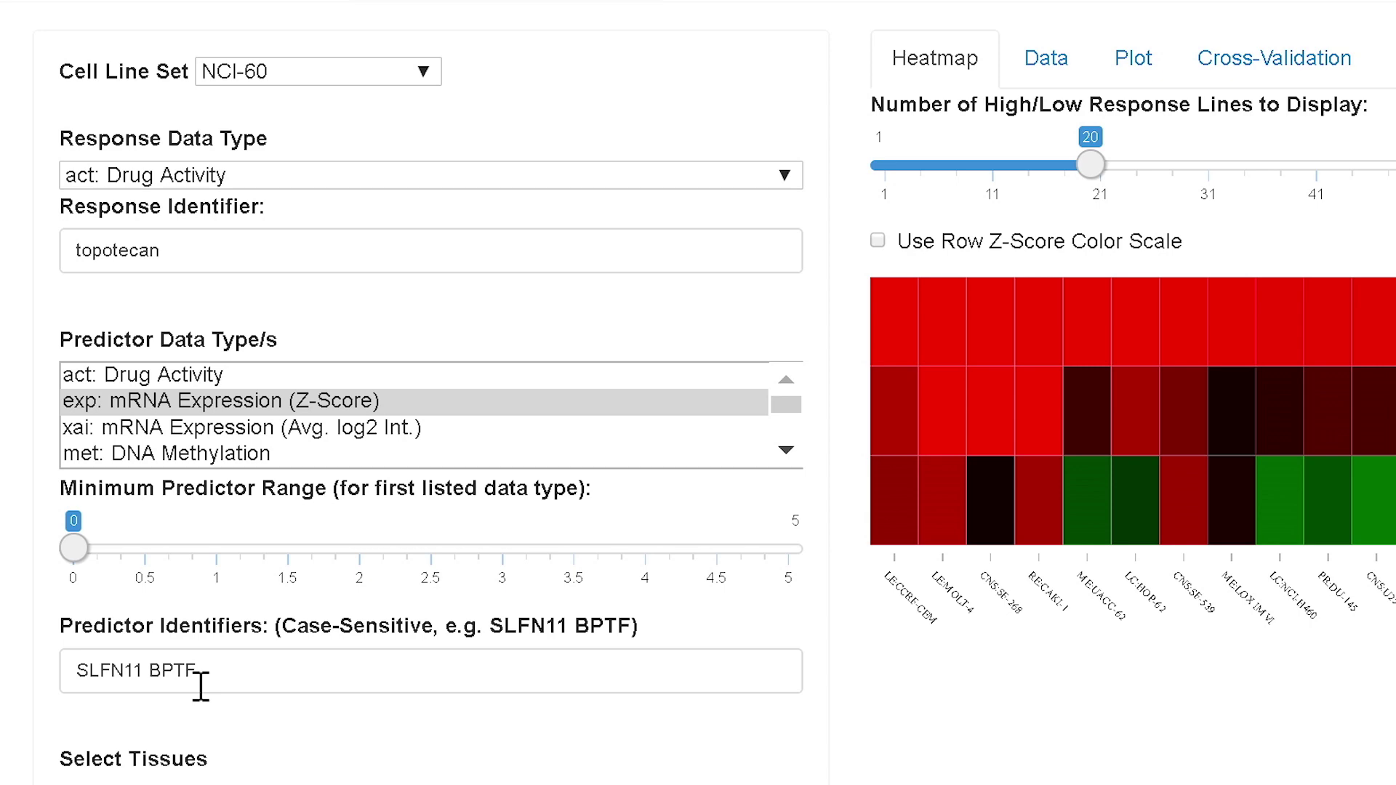
- Review the Algorithm choices in the regression form, keeping Linear Regression
scroll(389, 487, down, 7)
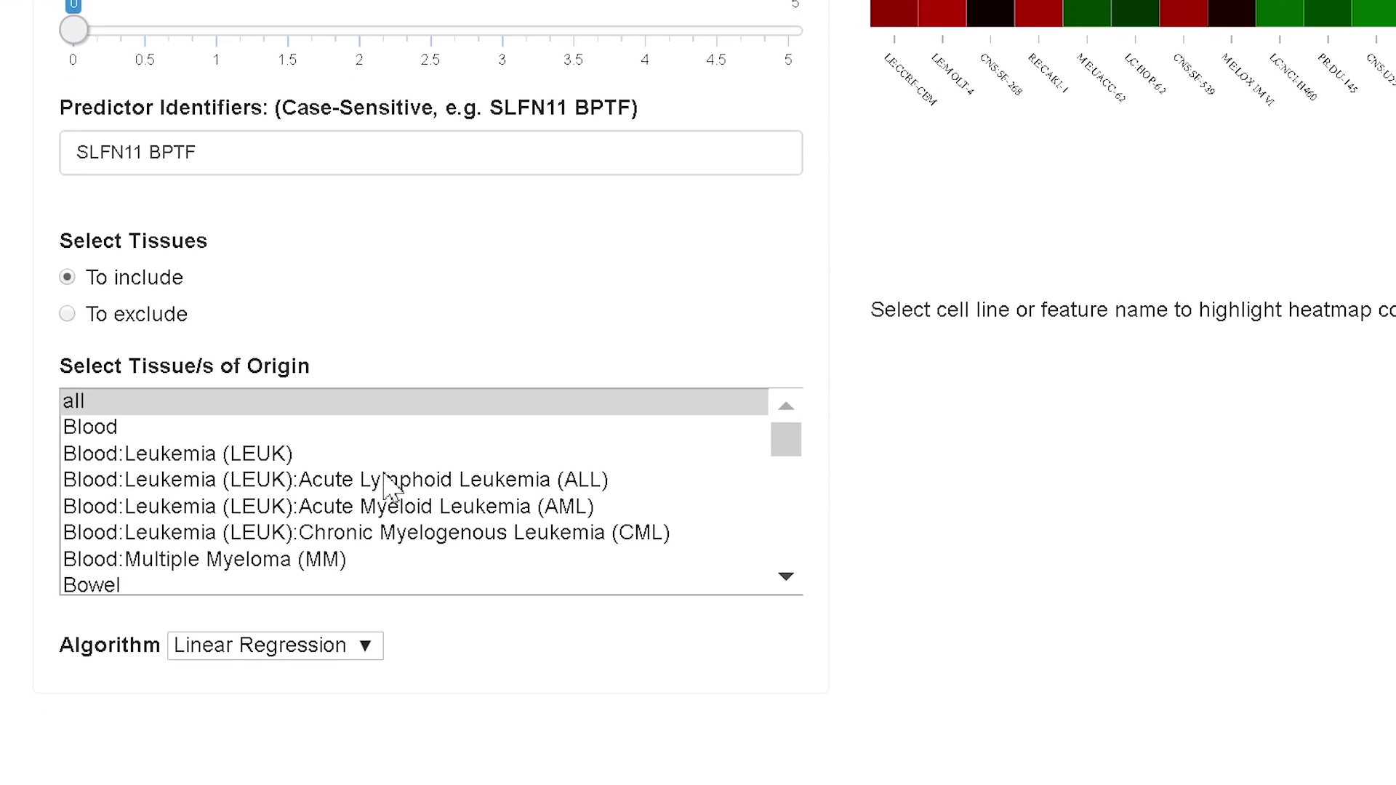
scroll(389, 487, down, 3)
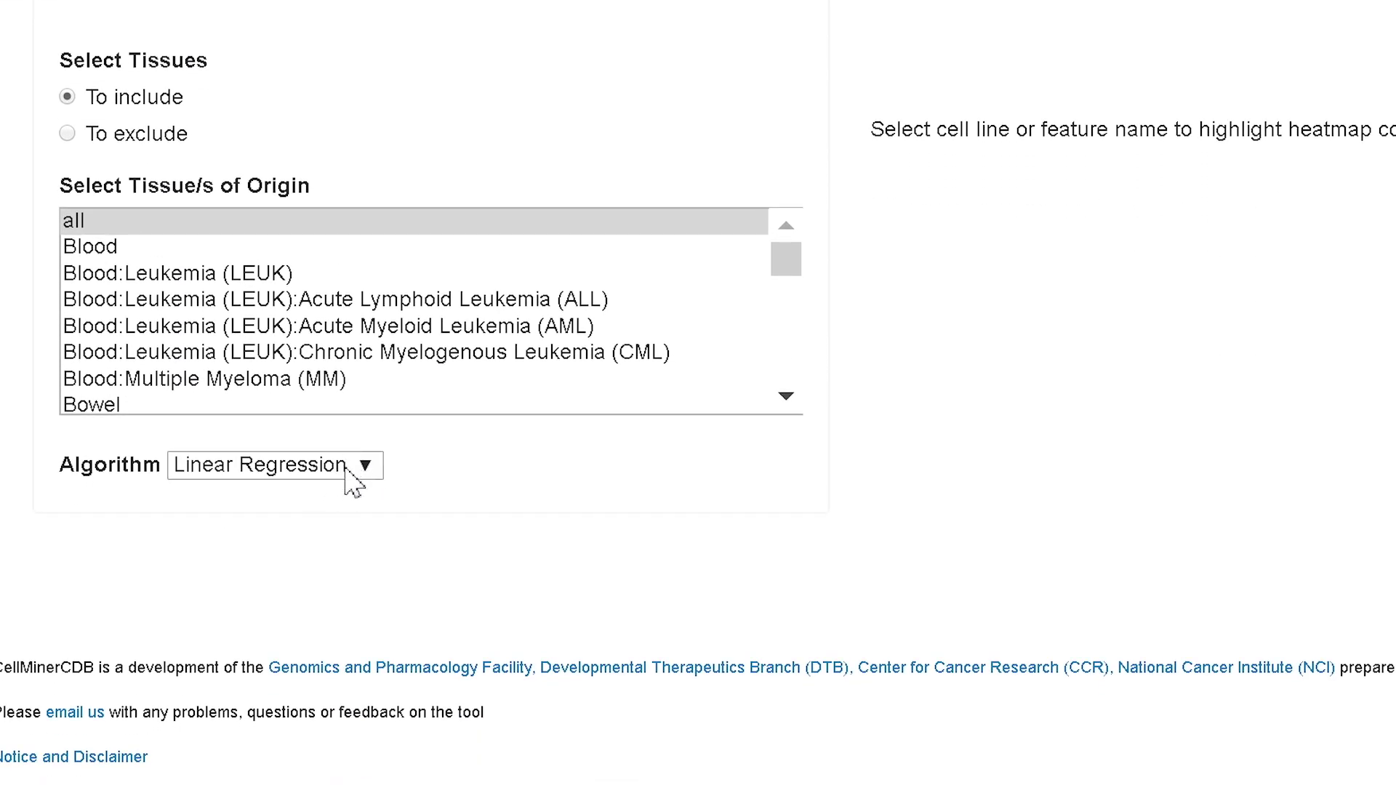
click(366, 466)
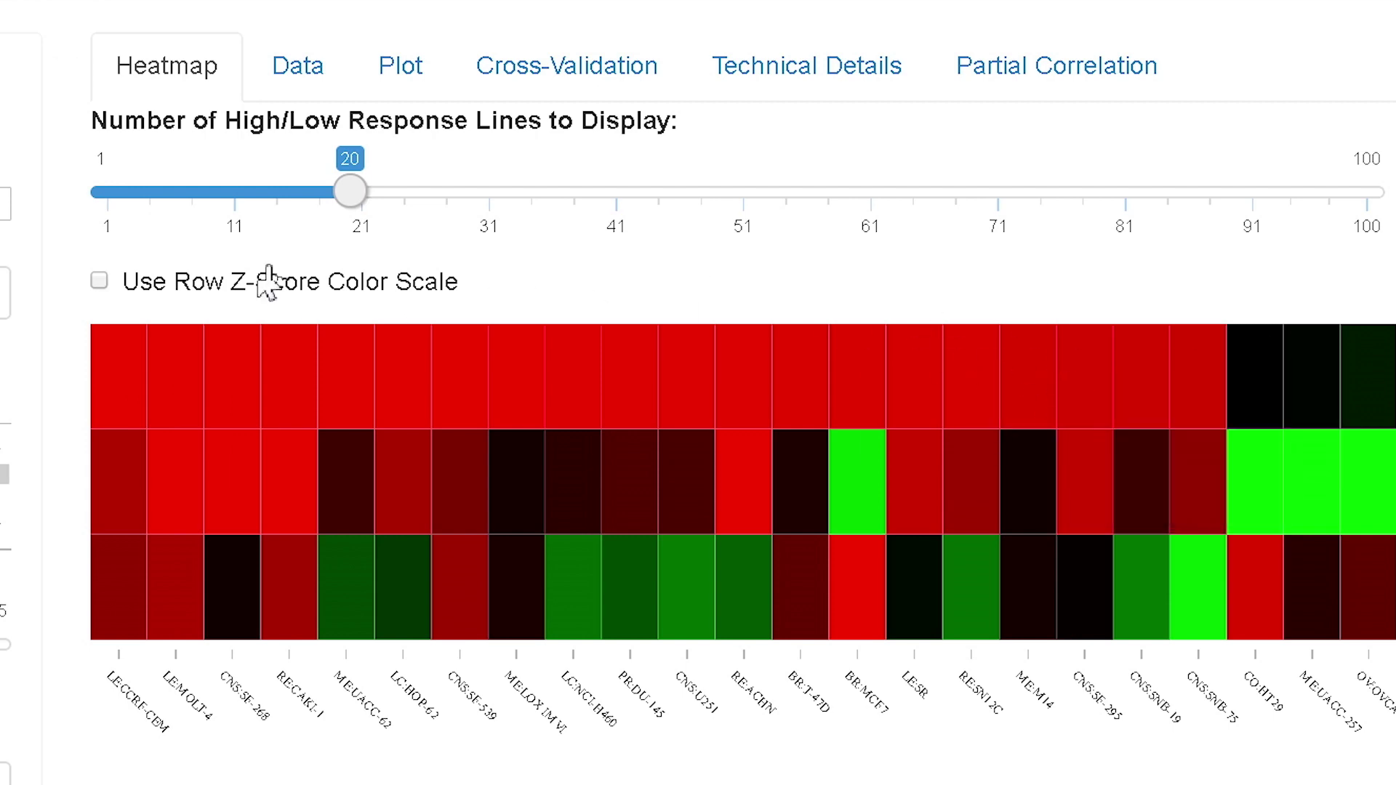
- Reduce the high/low response lines shown to about 12, then view the Data table
drag(353, 196, 256, 197)
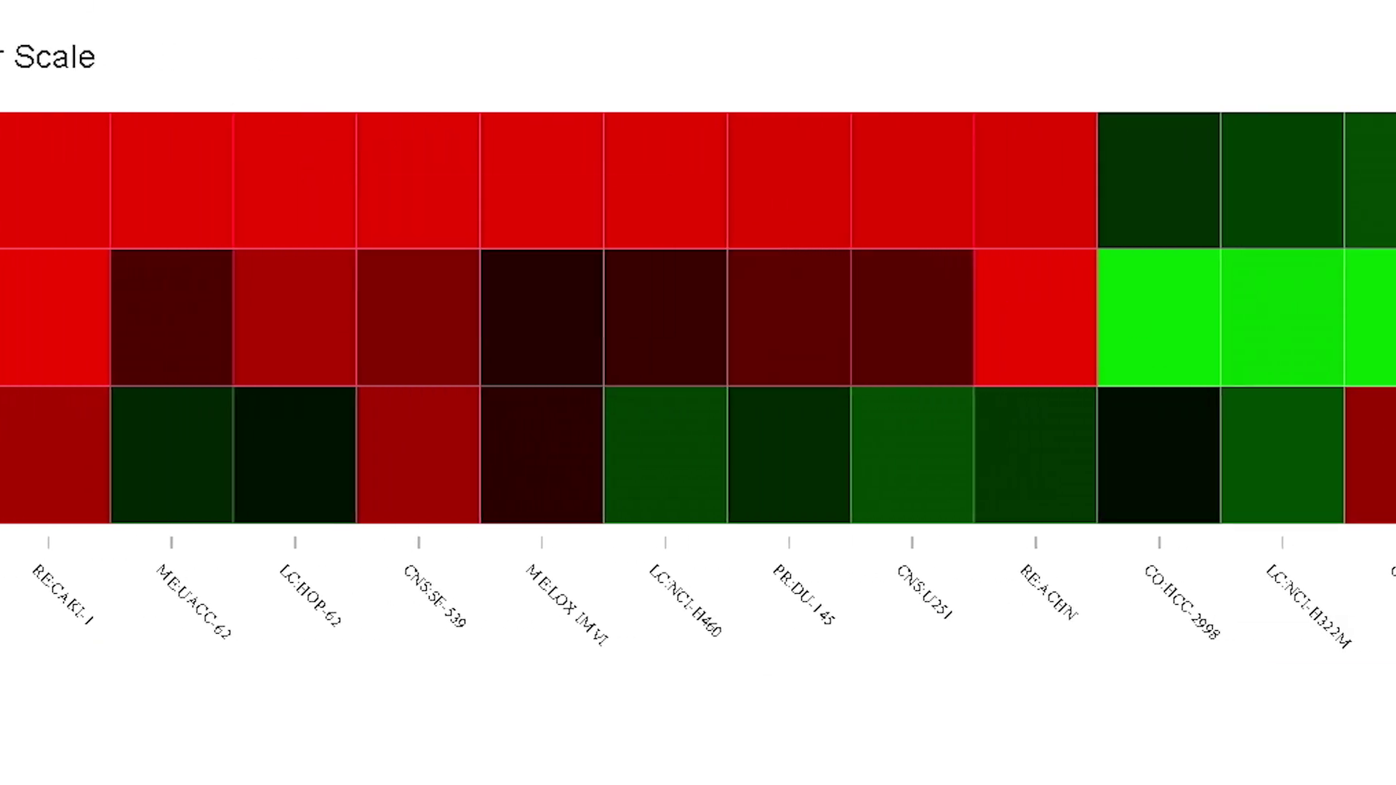
click(329, 74)
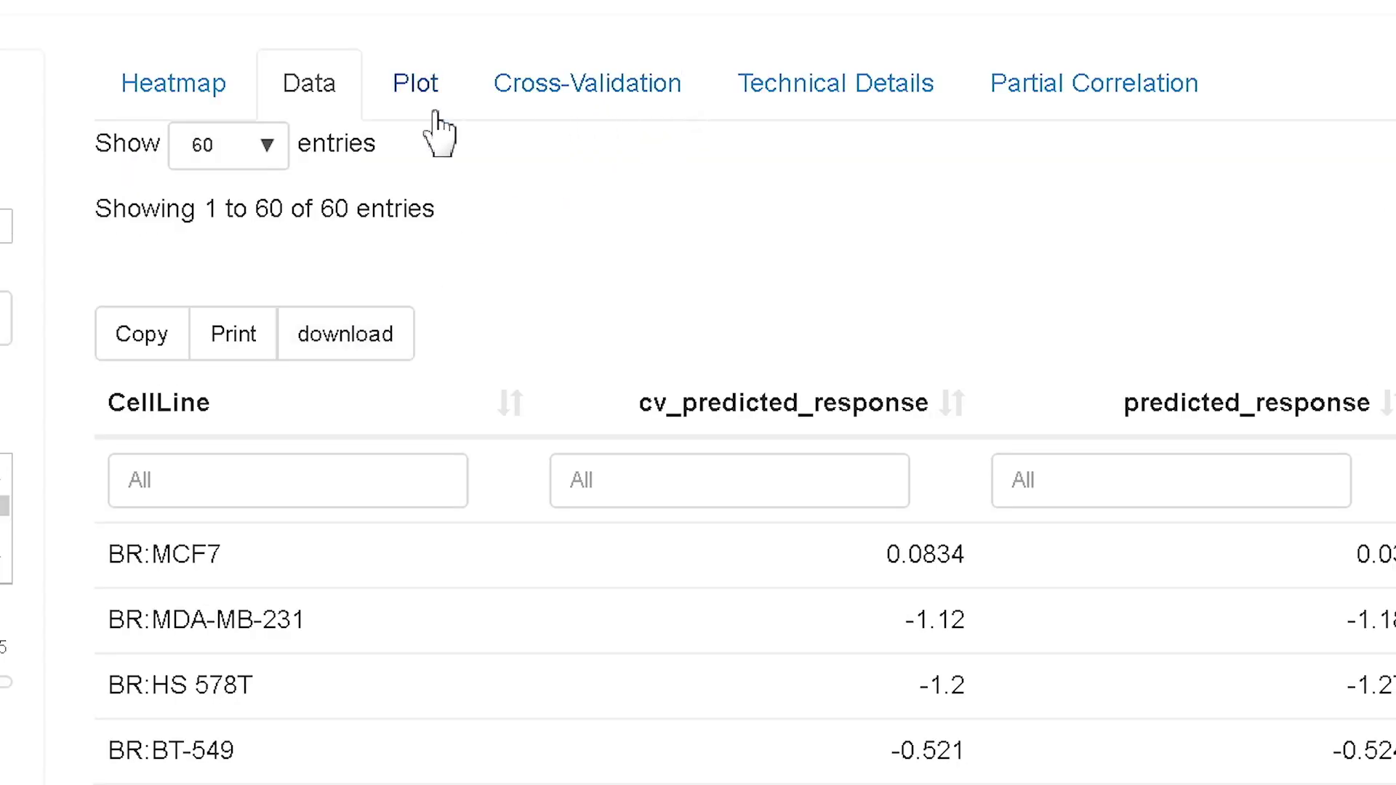
- Show the observed-versus-predicted plot, then the cross-validation plot (r=0.82)
click(423, 84)
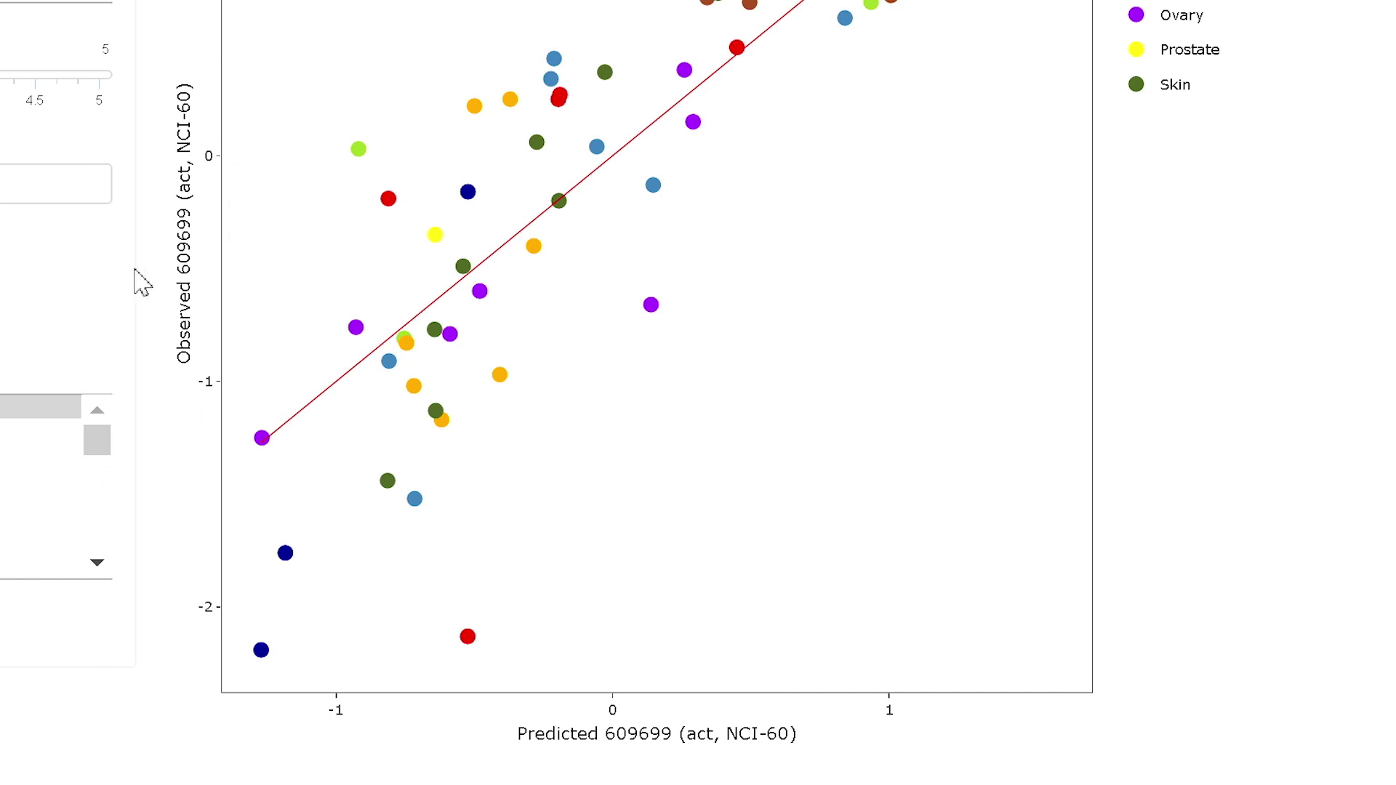
mouse_move(534, 113)
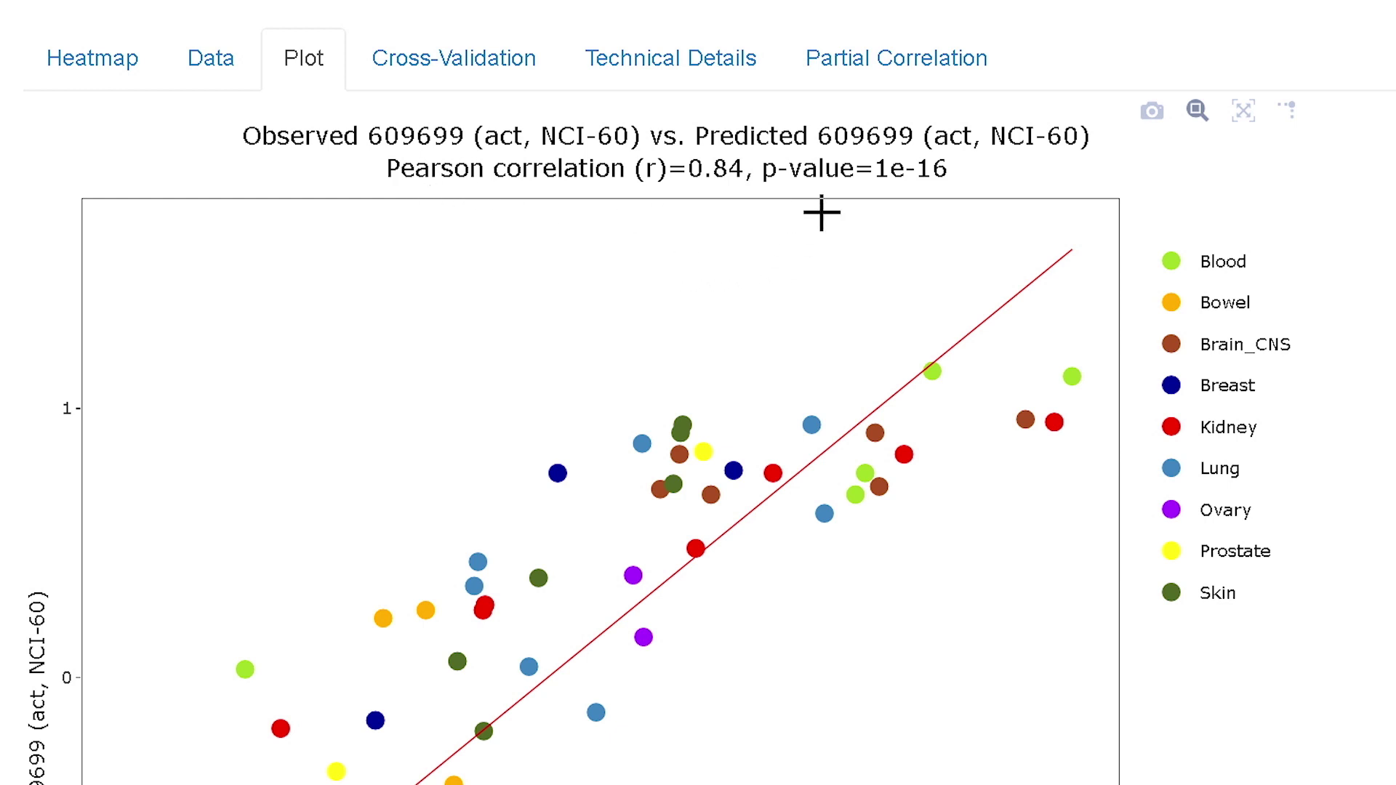
mouse_move(618, 645)
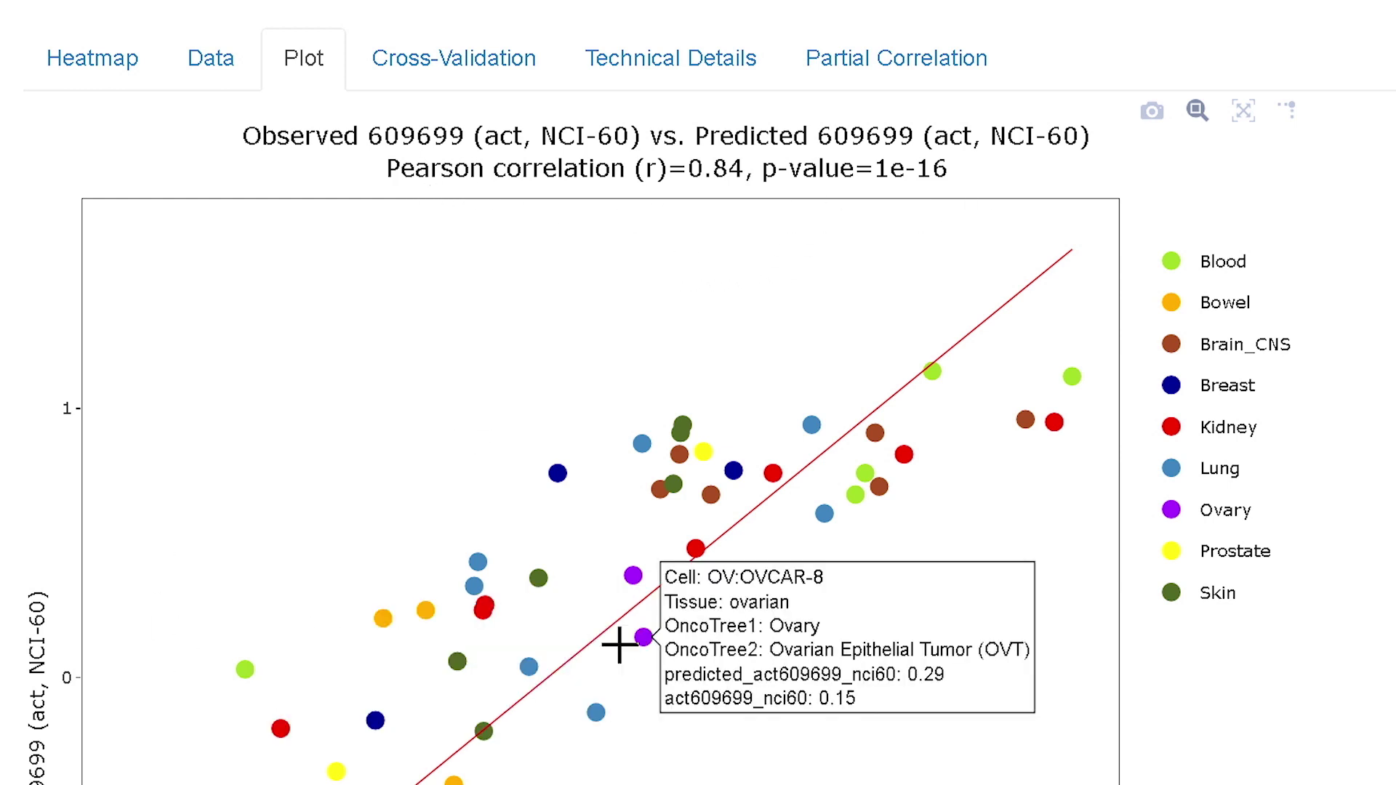
click(487, 57)
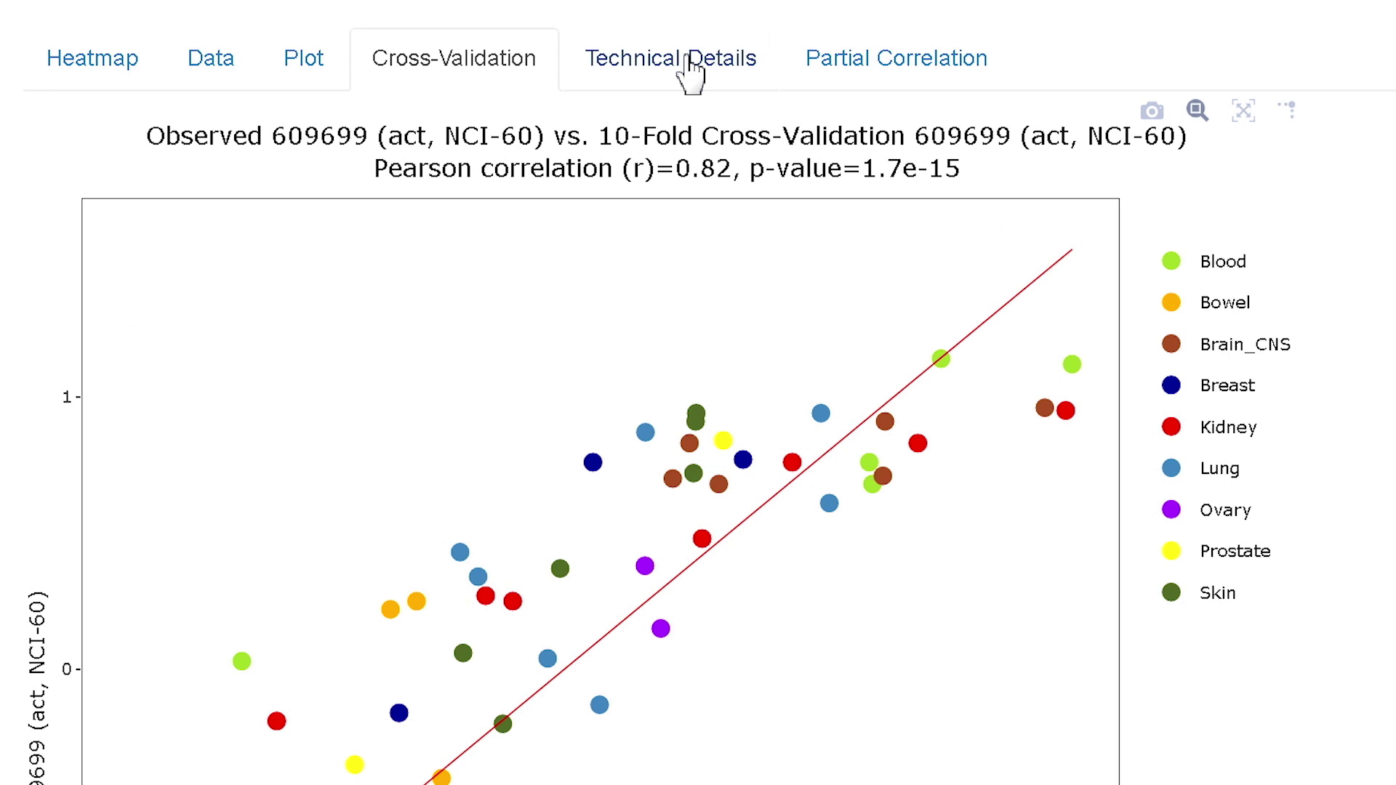
- Inspect Technical Details: Y = -0.0302 + 0.731·SLFN11 + 0.313·BPTF, adjusted R² 0.6876
click(691, 73)
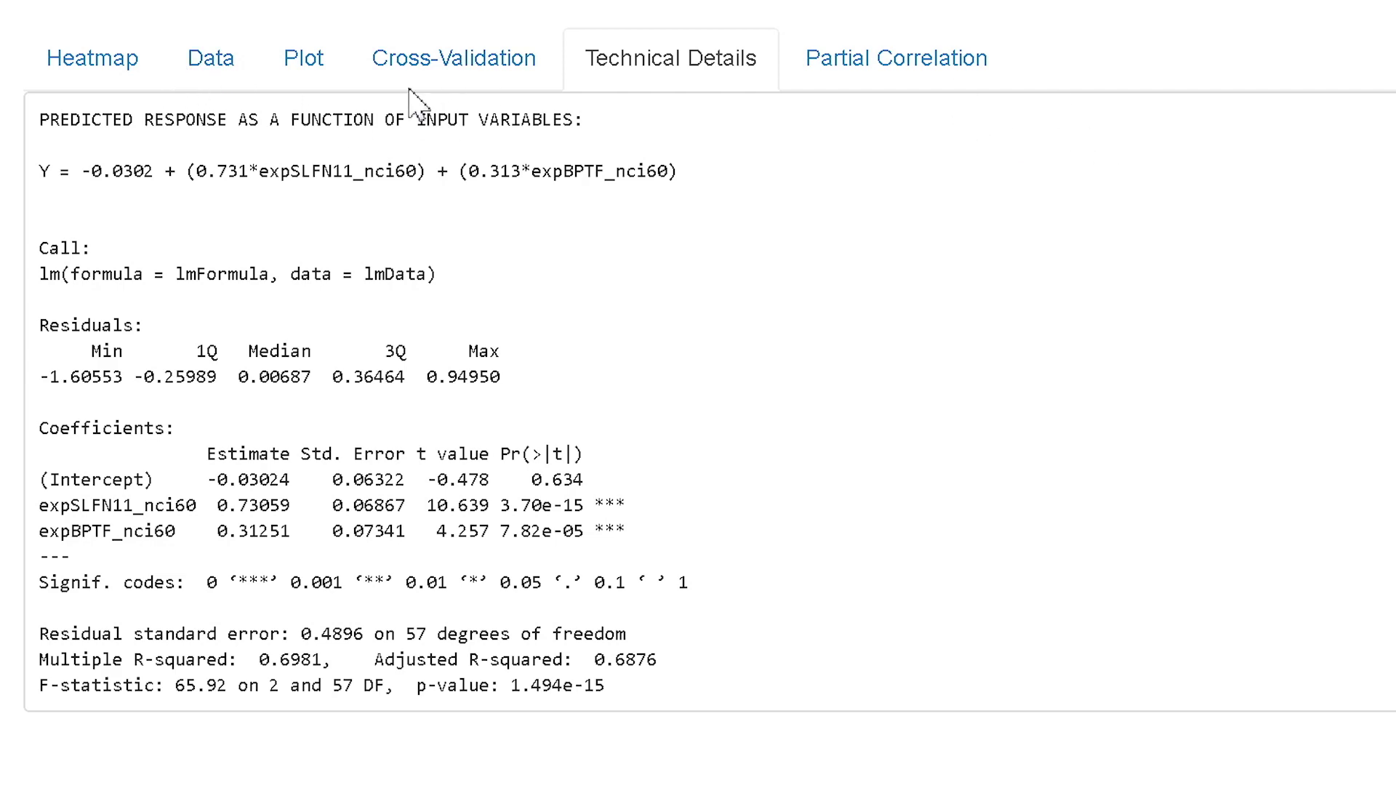
click(320, 67)
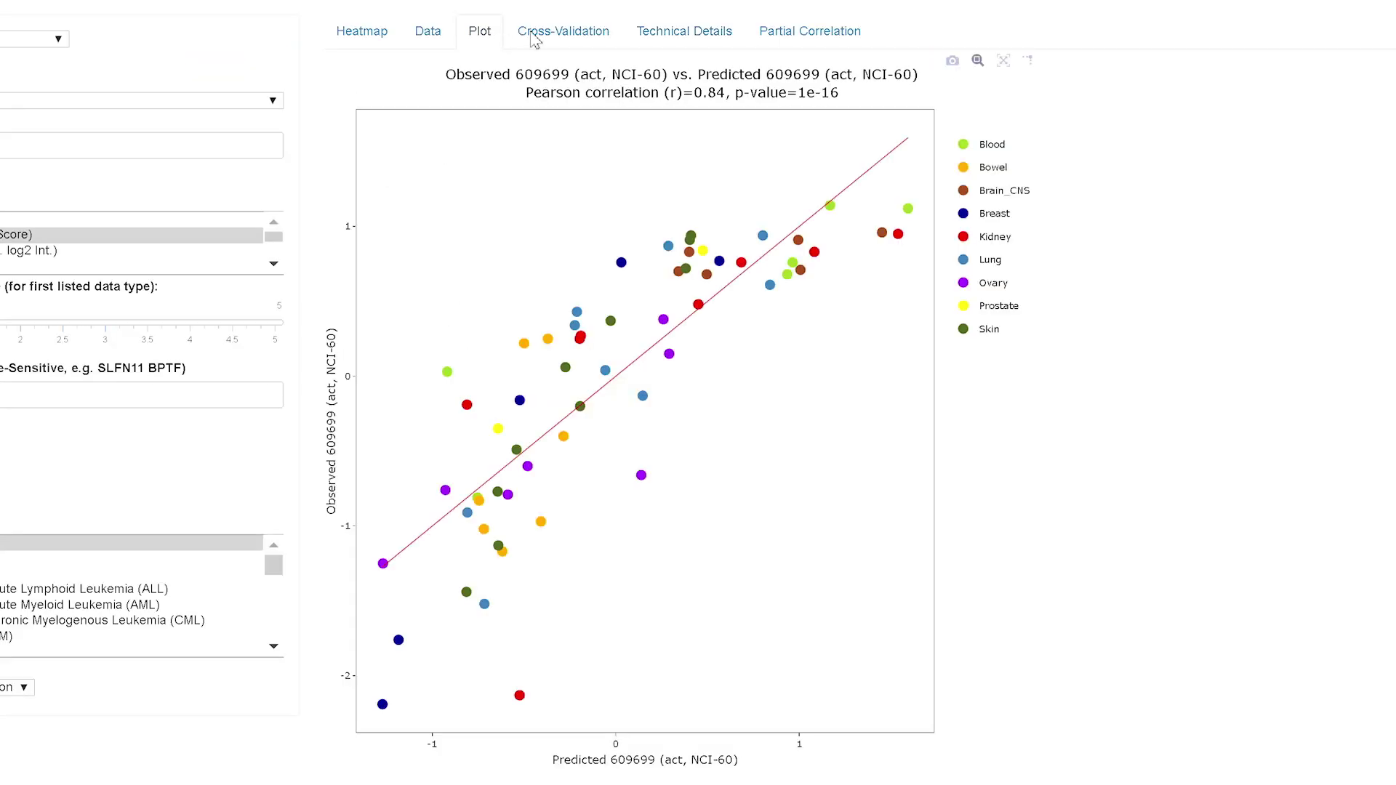
click(678, 36)
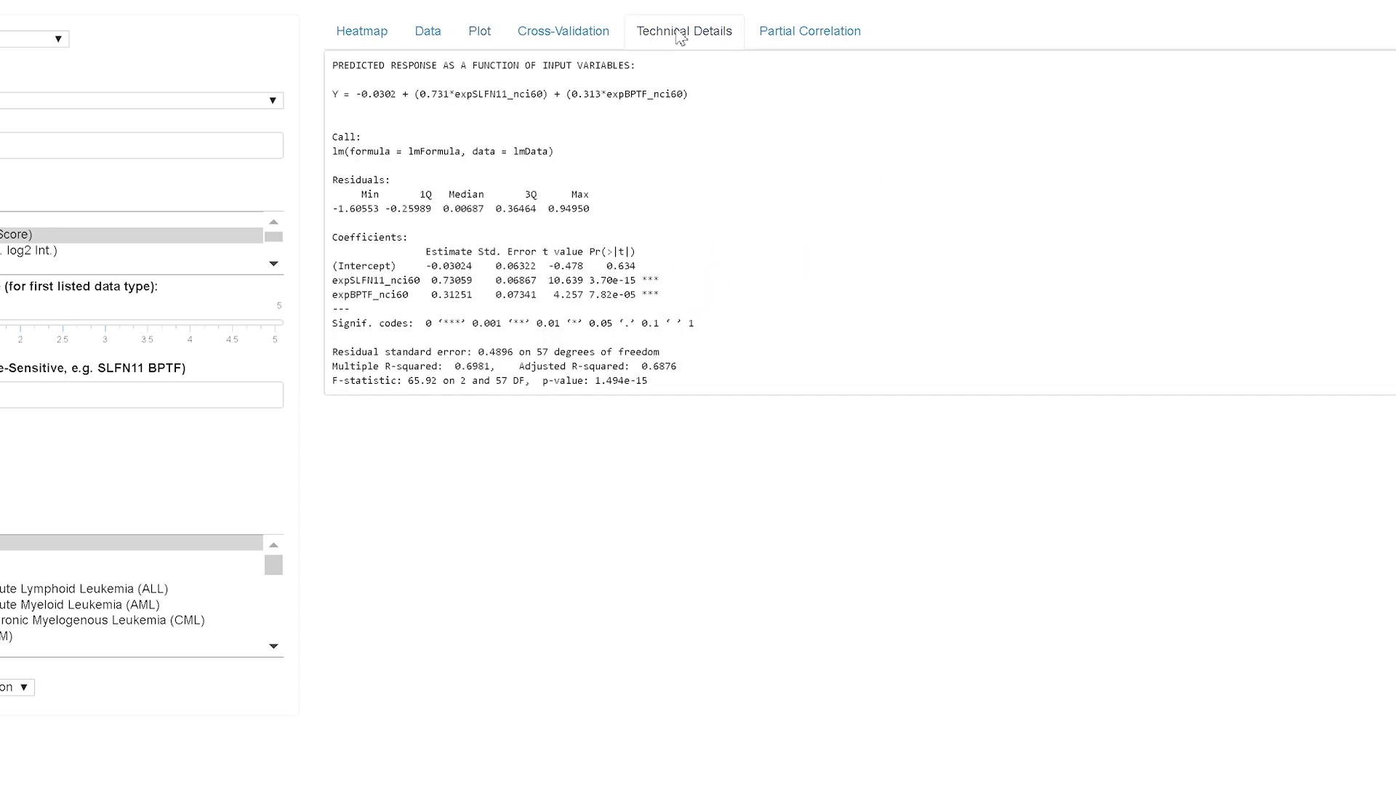
- Run partial correlation over All Gene Sets with mRNA Z-scores, then open Metadata
click(808, 33)
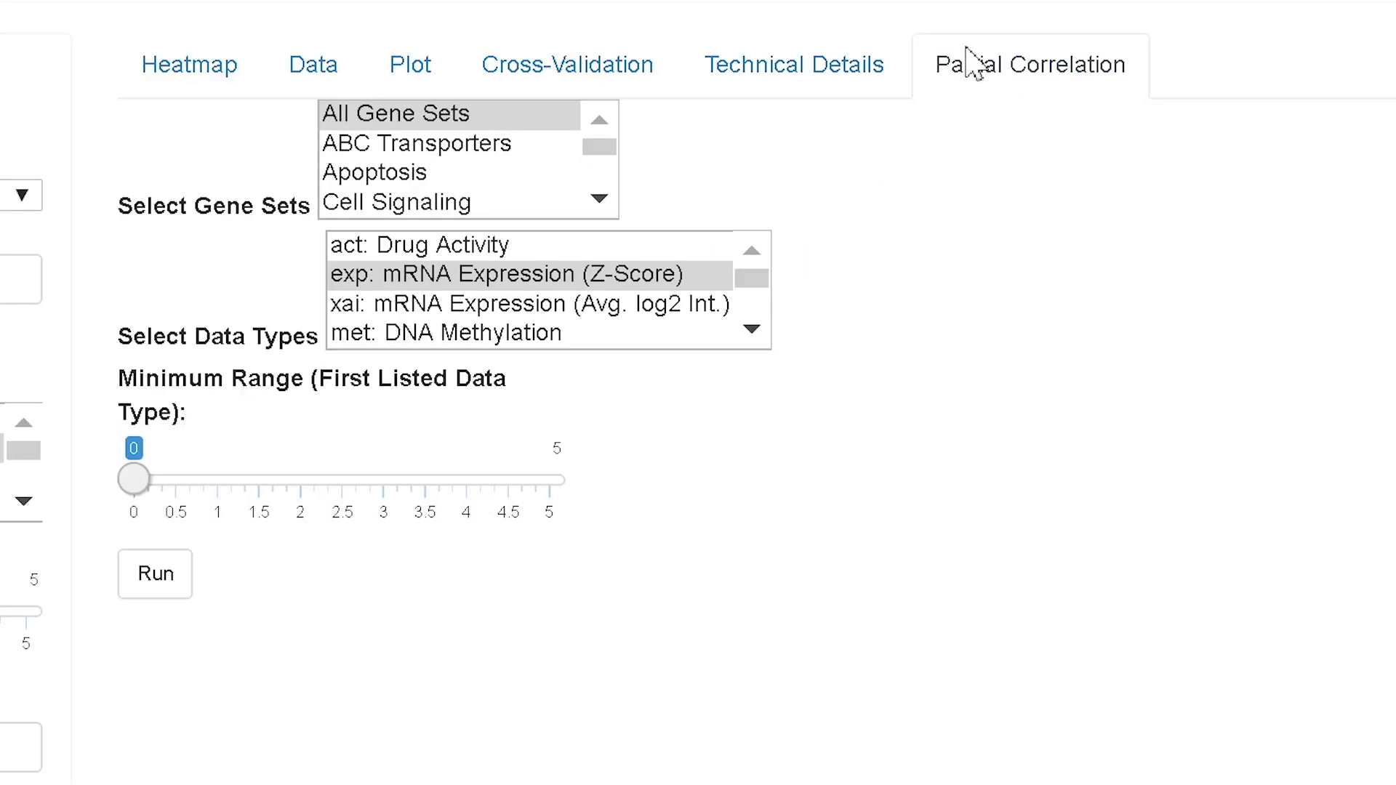
click(156, 582)
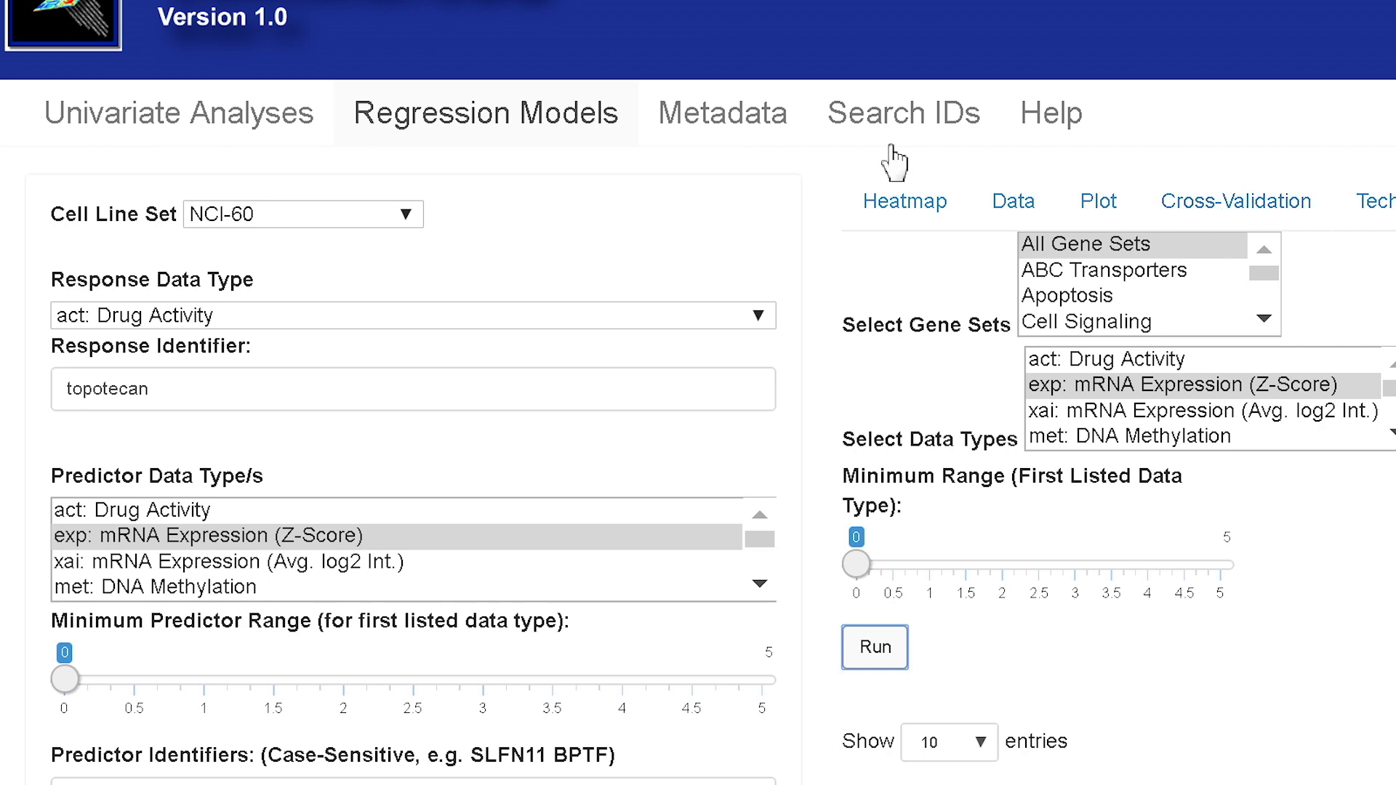
click(716, 125)
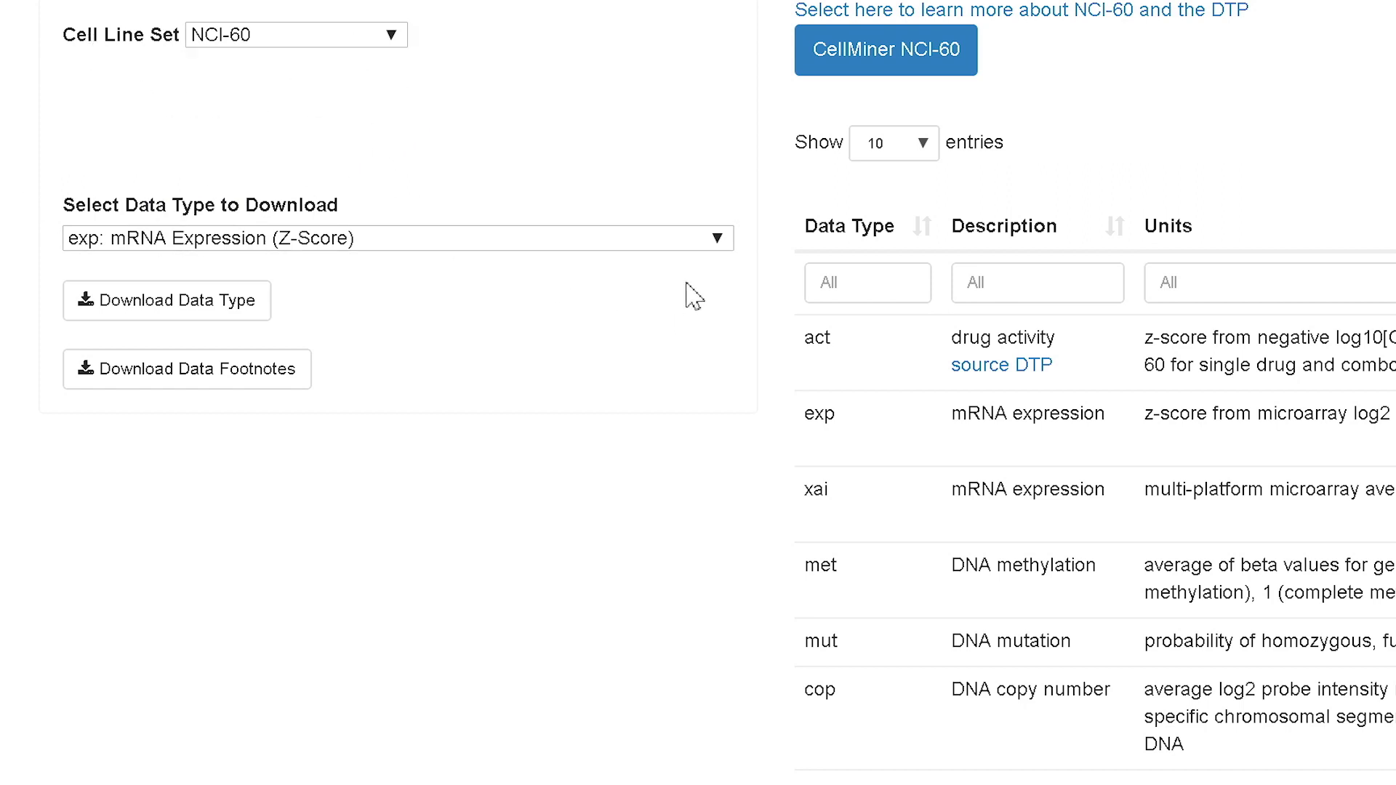
- Switch the Metadata page to the CCLE cell line set and review its seven data types
click(716, 240)
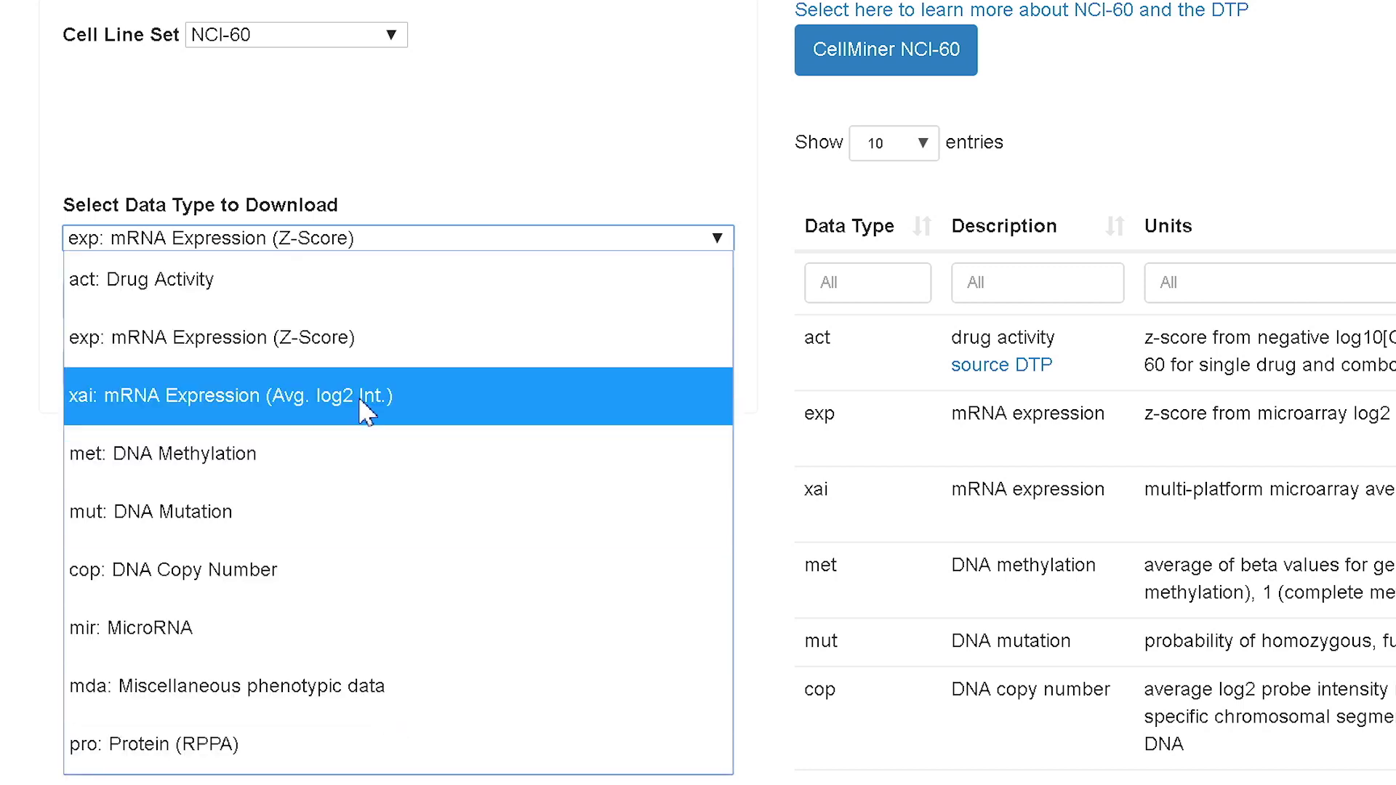
click(391, 36)
click(319, 197)
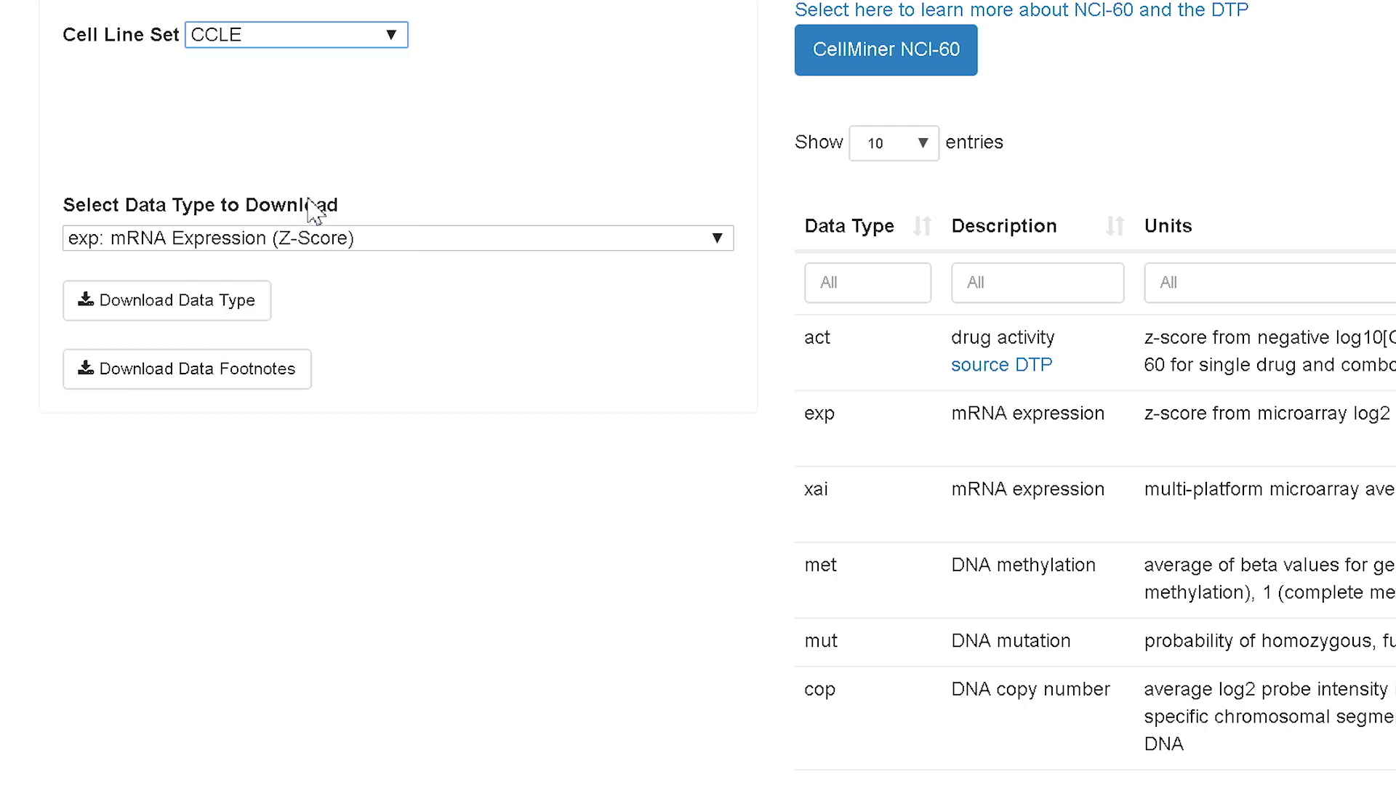
click(714, 240)
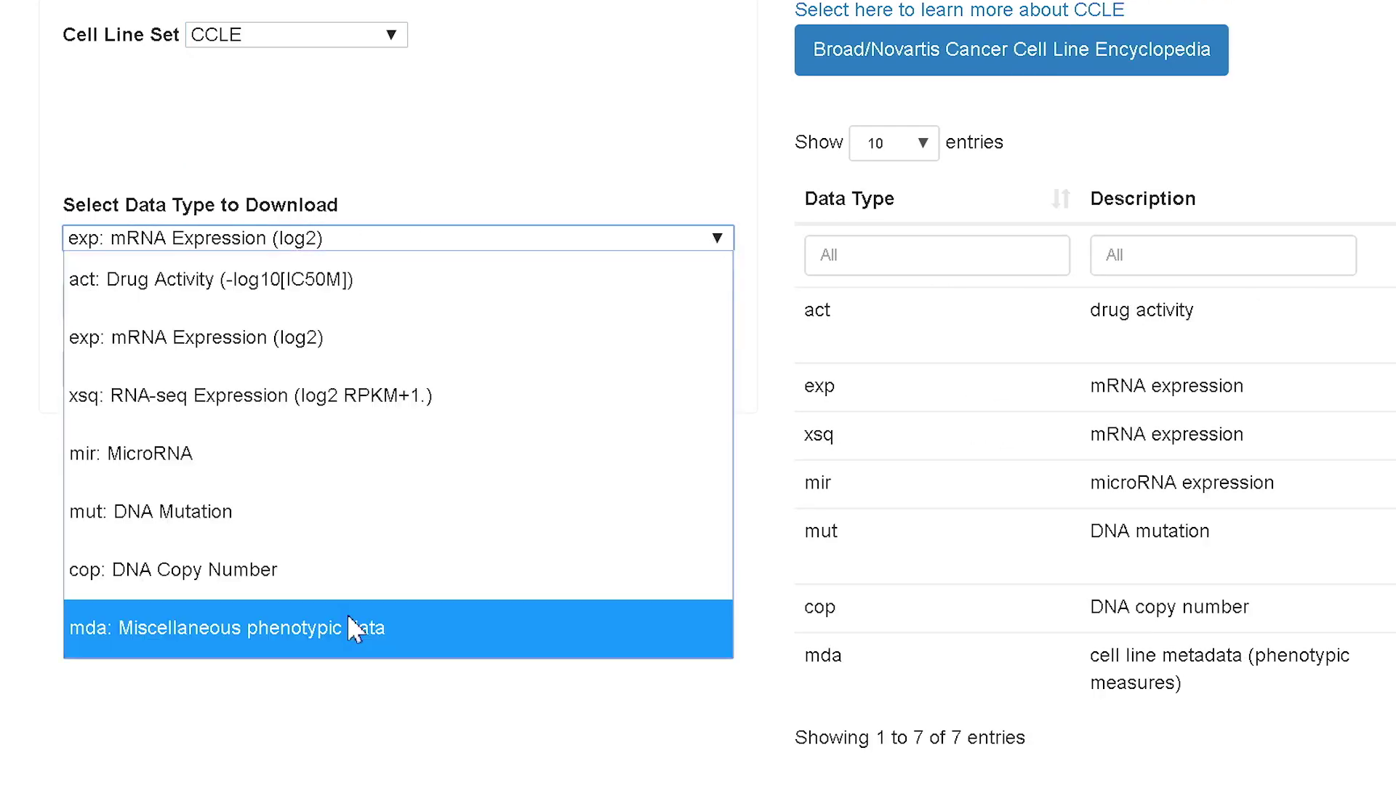
click(483, 777)
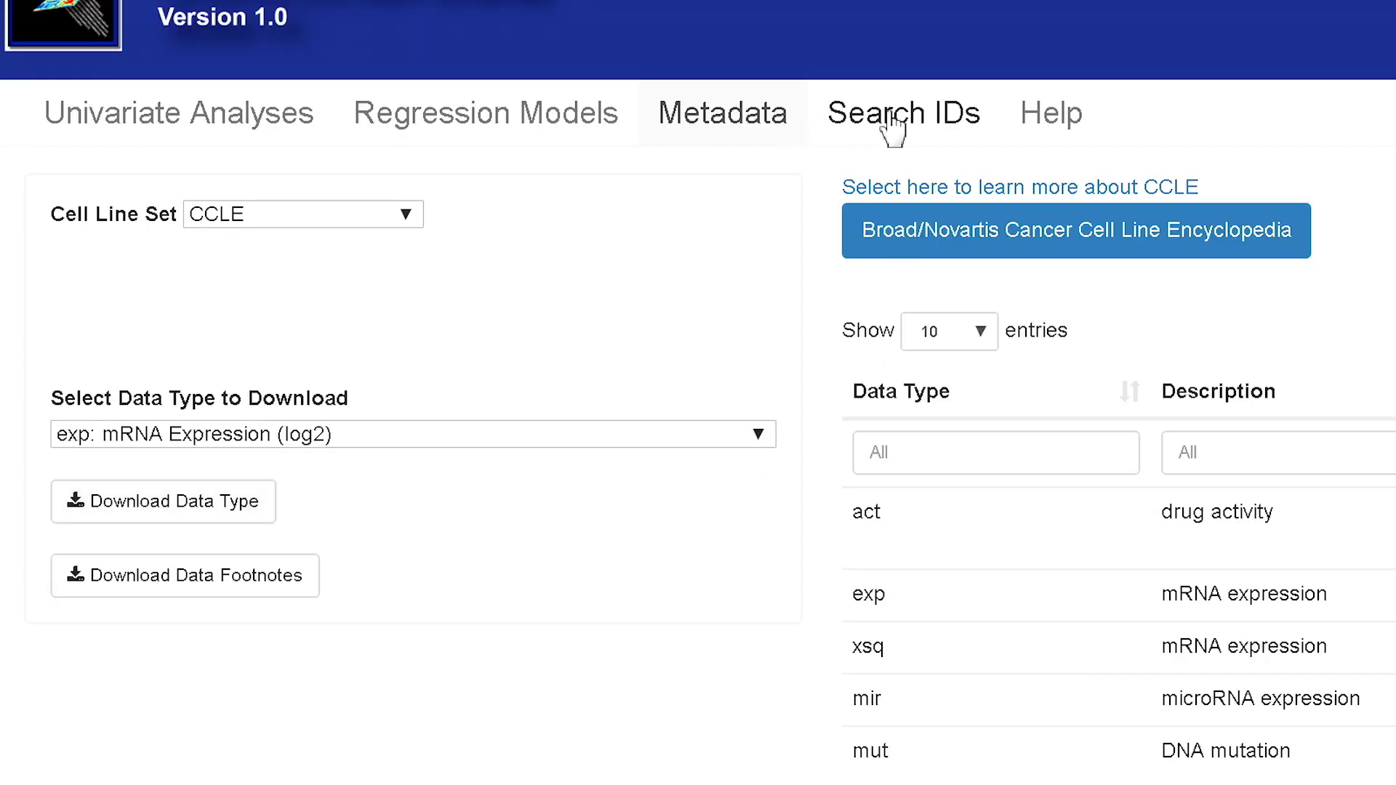
- Filter the NCI-60 Search IDs list by TP53, leaving 13 matching identifiers
click(893, 129)
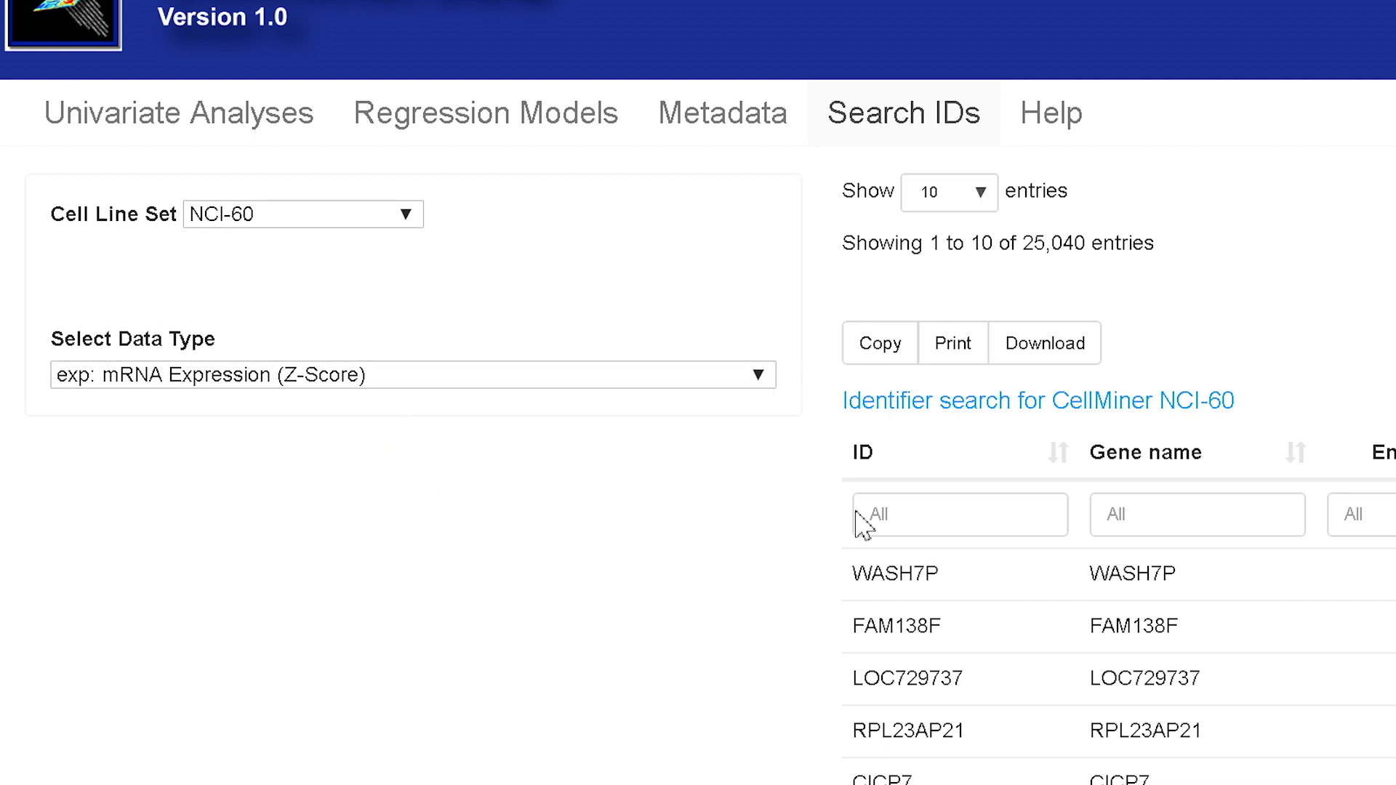
click(933, 518)
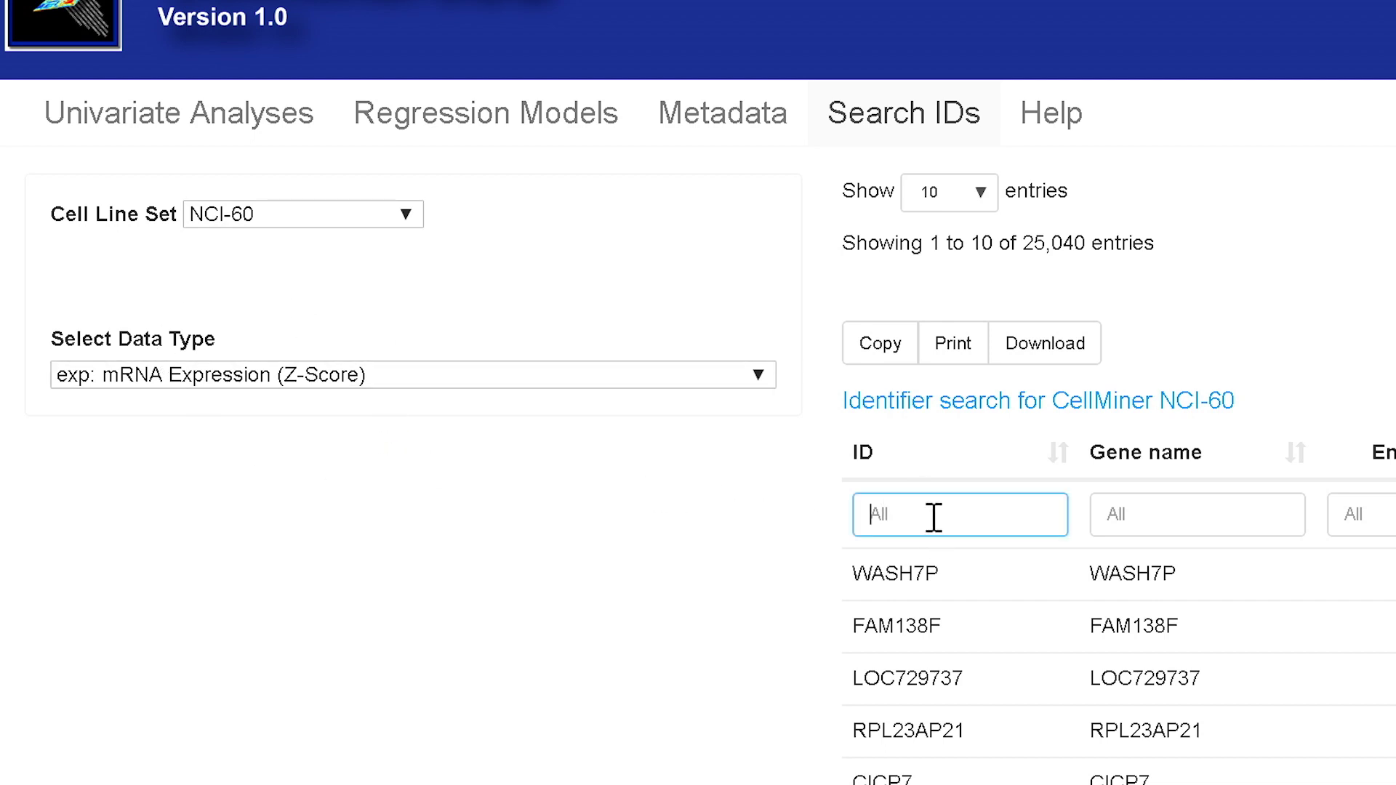
text(TP)
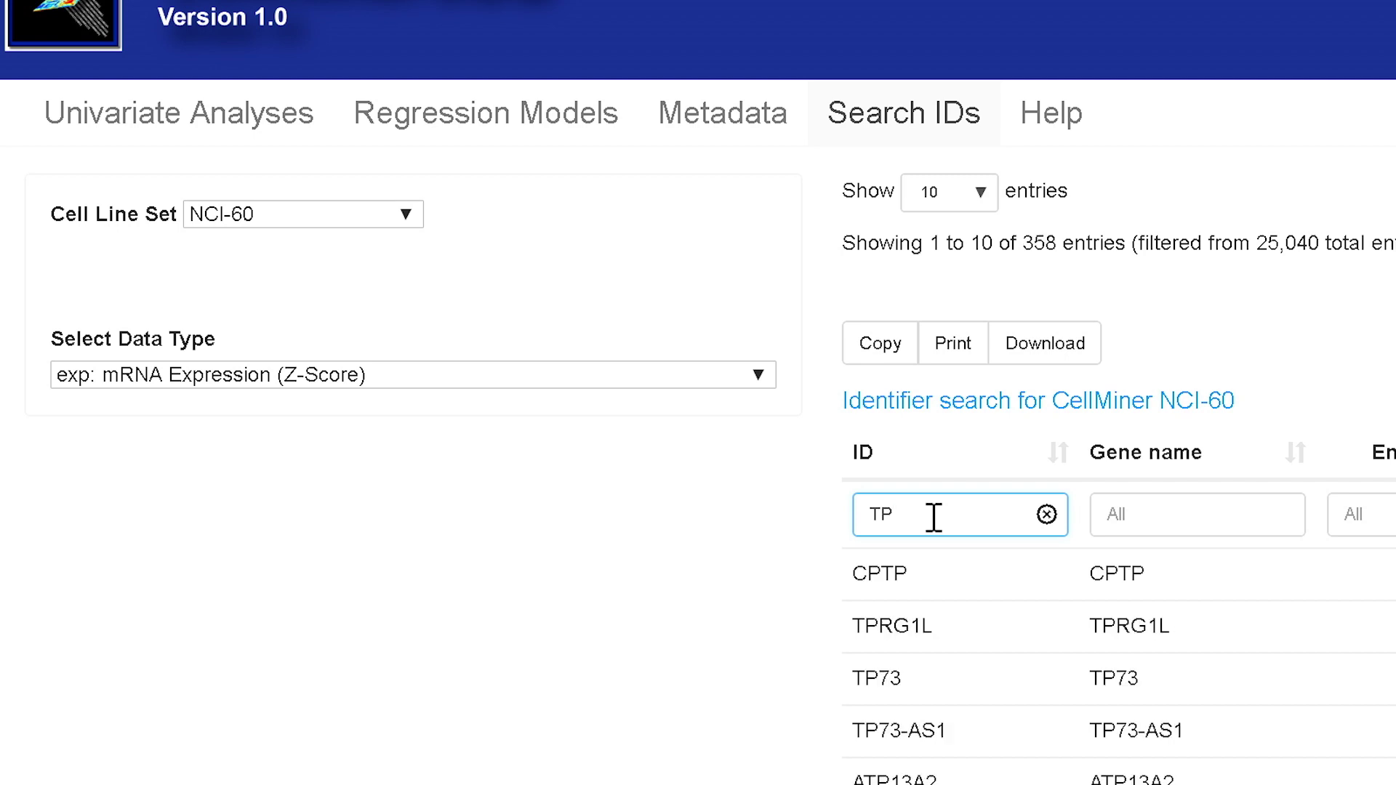
text(53)
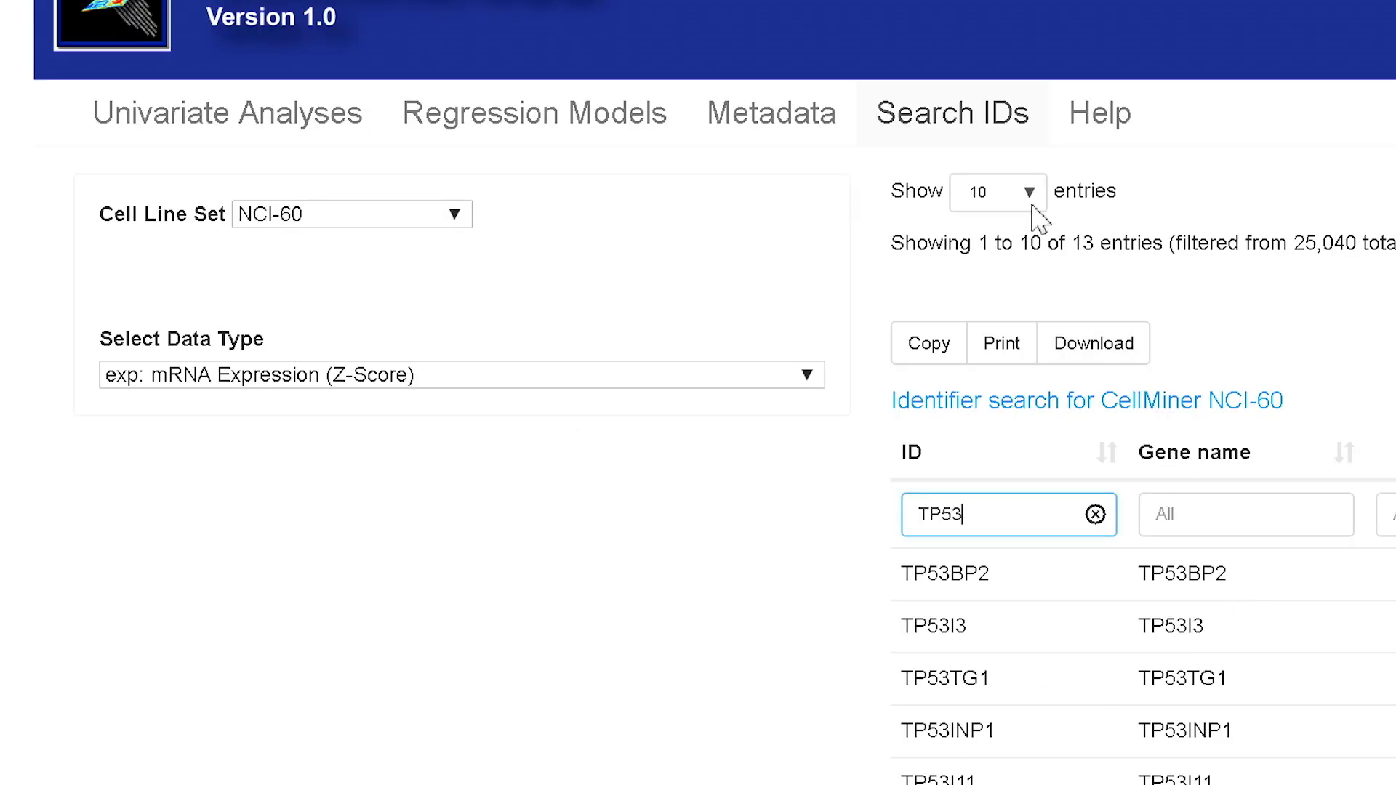
click(1093, 118)
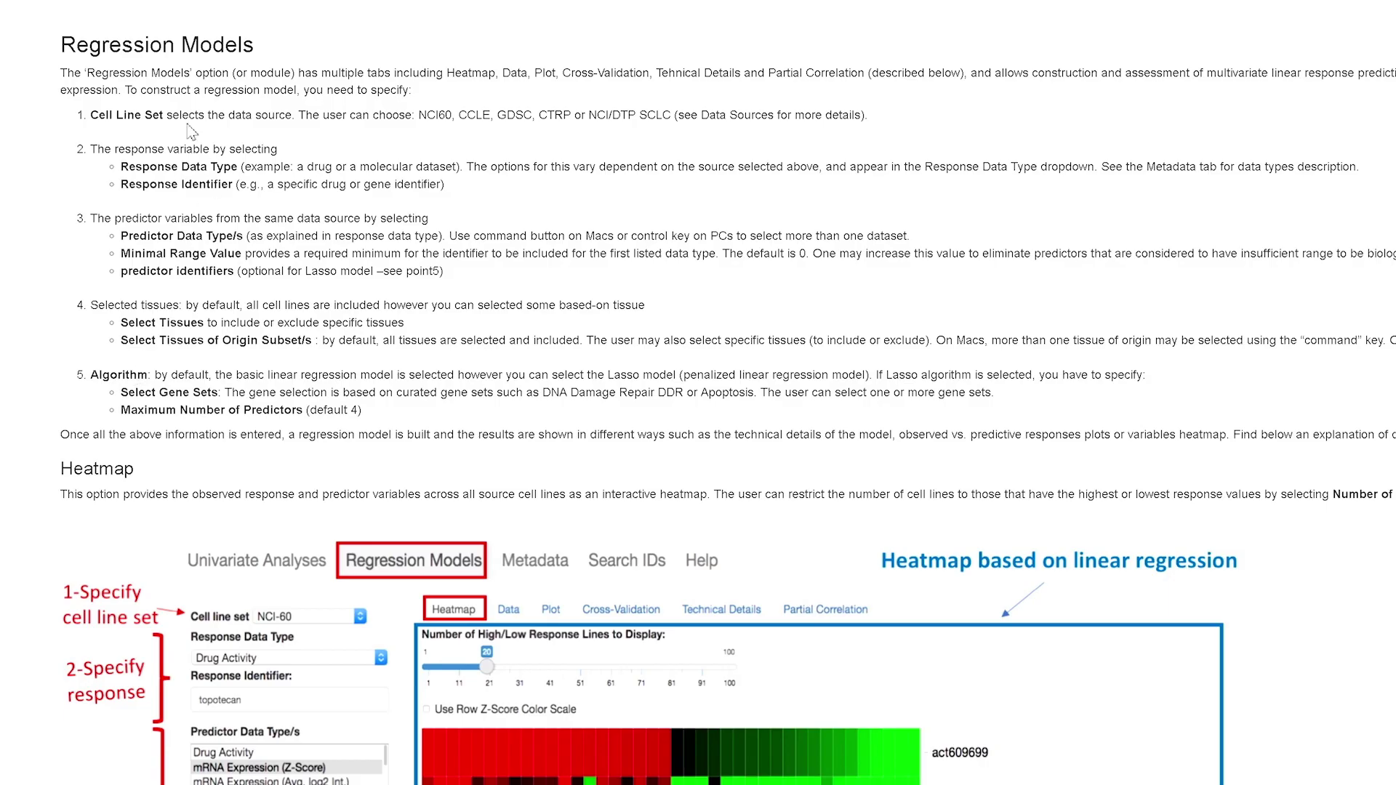
- Scroll the Help page down to the Regression Models Heatmap subsection and its annotated figure
scroll(192, 130, down, 3)
scroll(493, 374, down, 3)
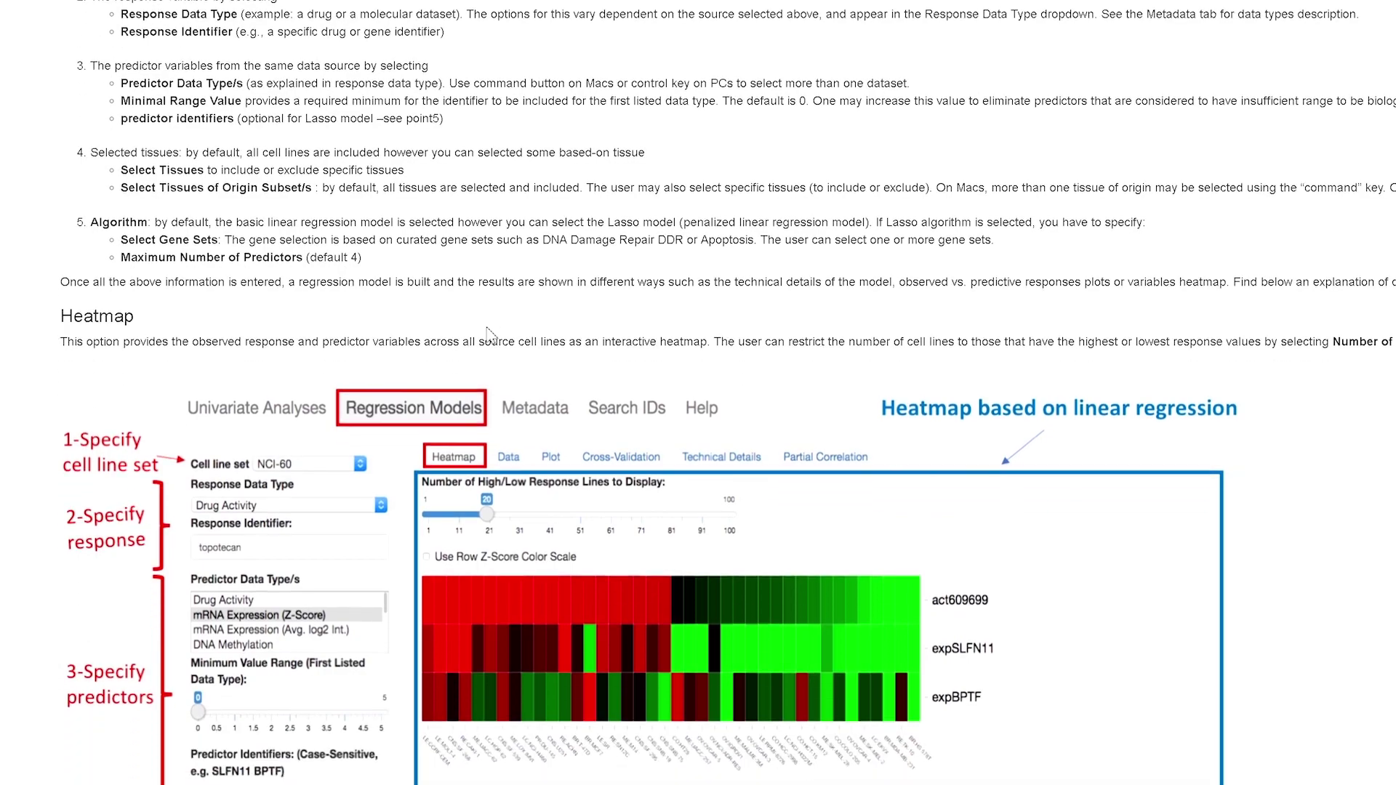
scroll(419, 436, down, 2)
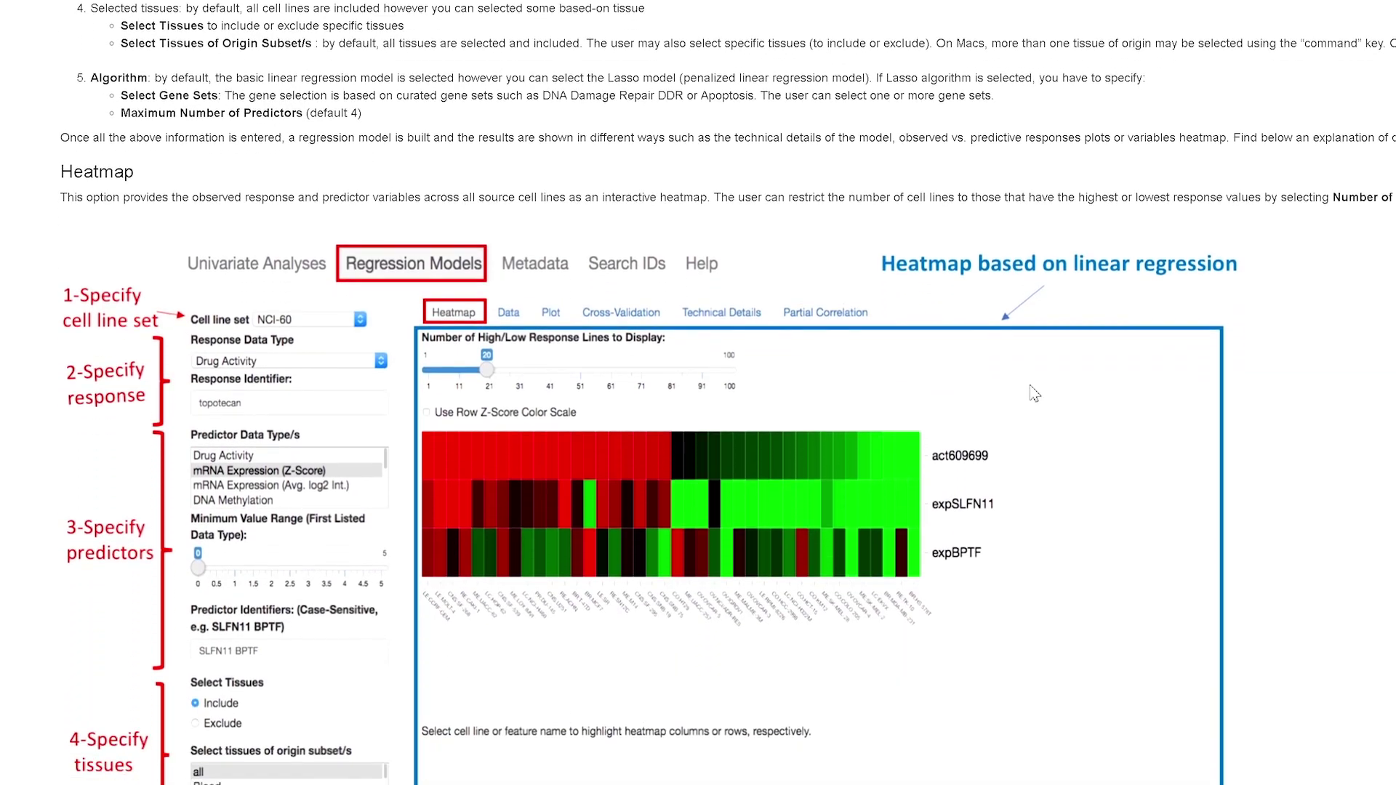